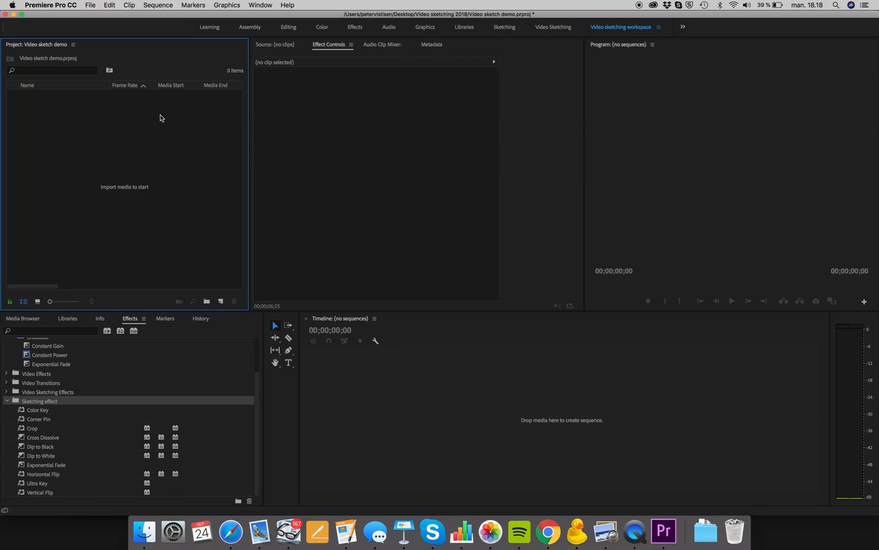
Switch to the Video sketching workspace.
left_click(259, 5)
mouse_move(270, 16)
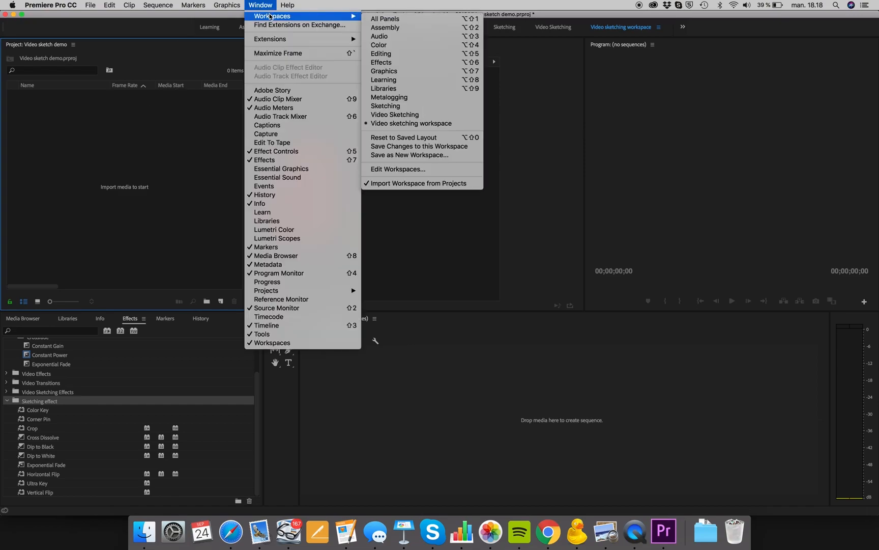
left_click(420, 123)
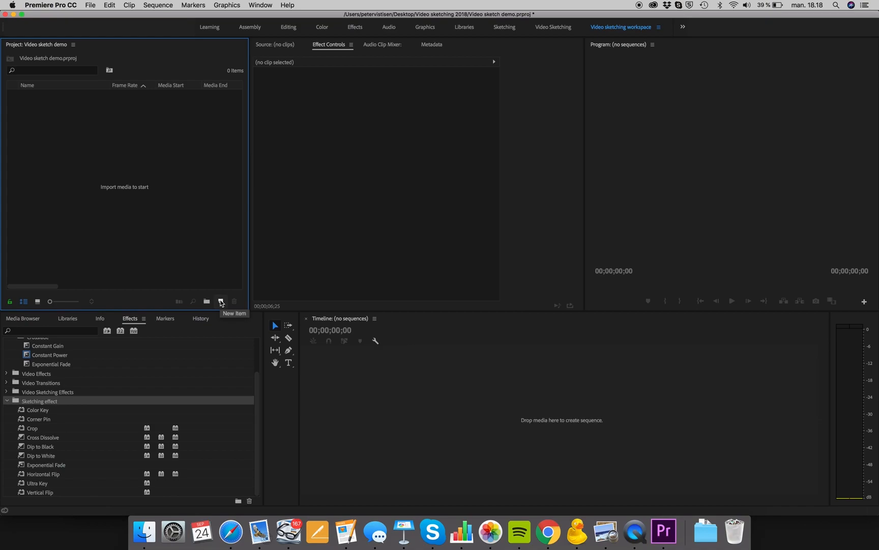
Import the Greenscreen intro folder from the iCloud Desktop into the project.
double_click(135, 170)
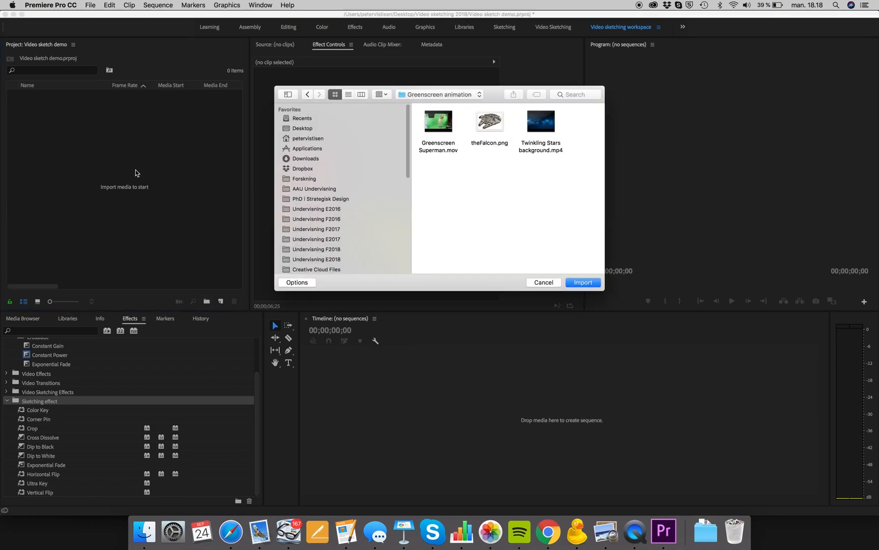
left_click(416, 94)
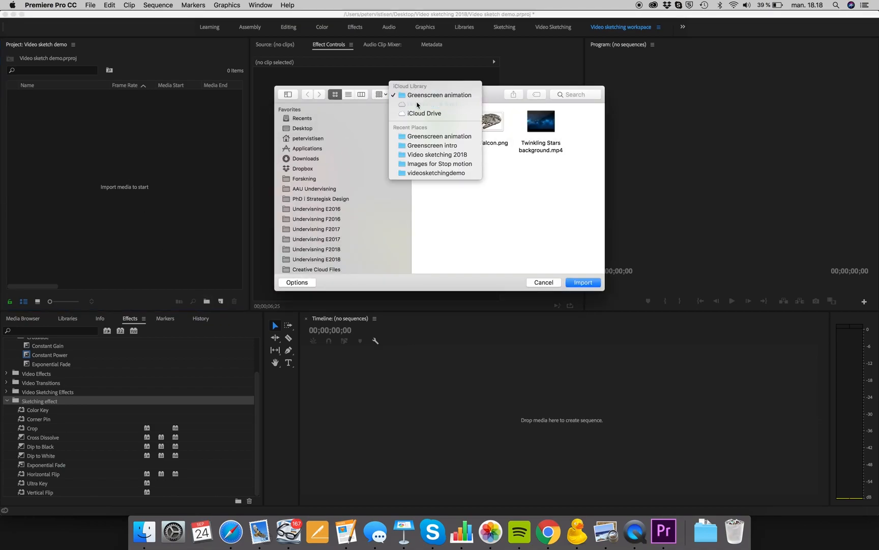
left_click(418, 102)
left_click(568, 176)
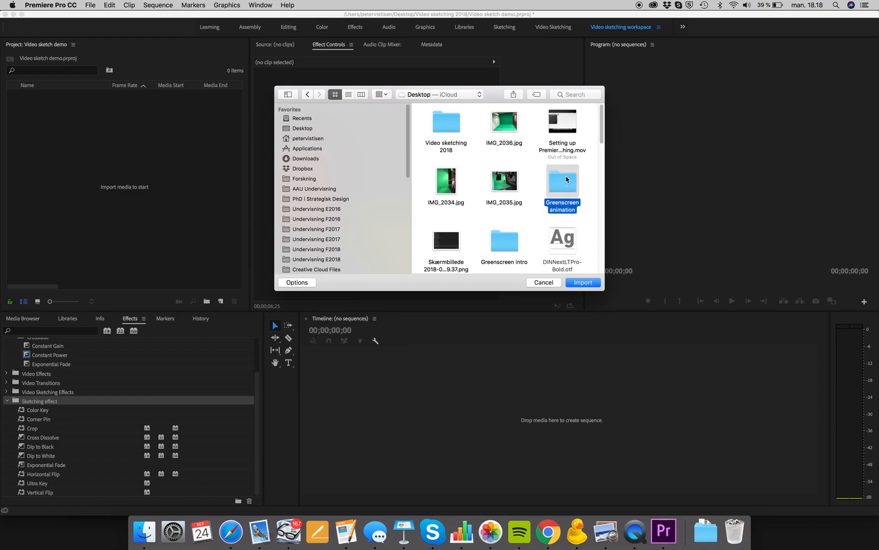
scroll(567, 178, "down", 2)
double_click(509, 205)
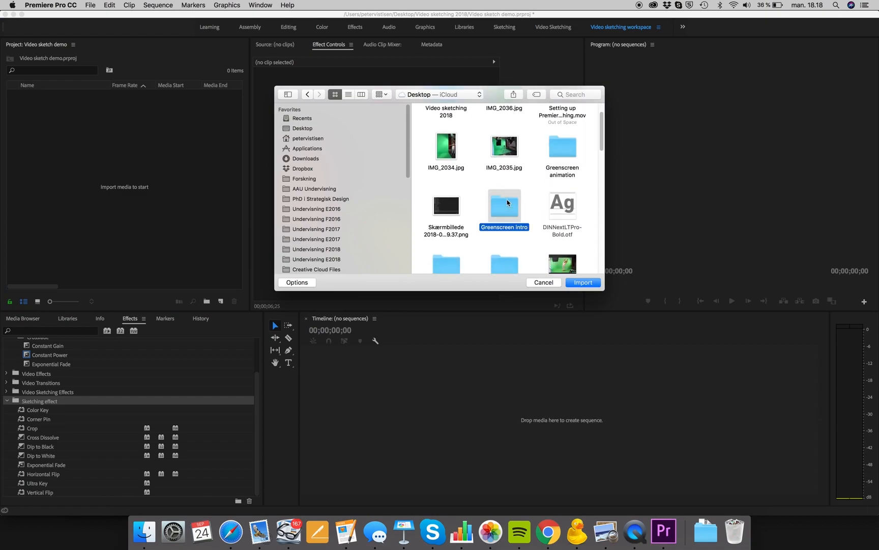
left_click(307, 94)
left_click(323, 94)
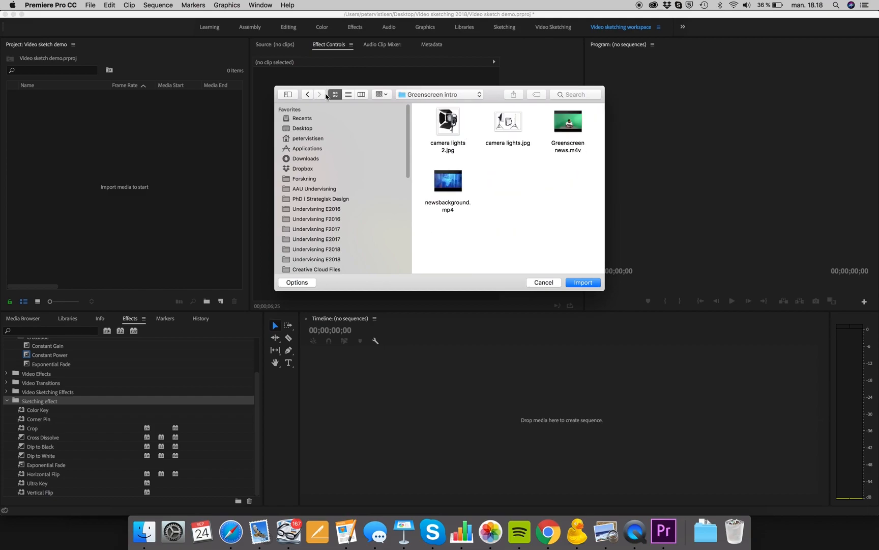
left_click(308, 95)
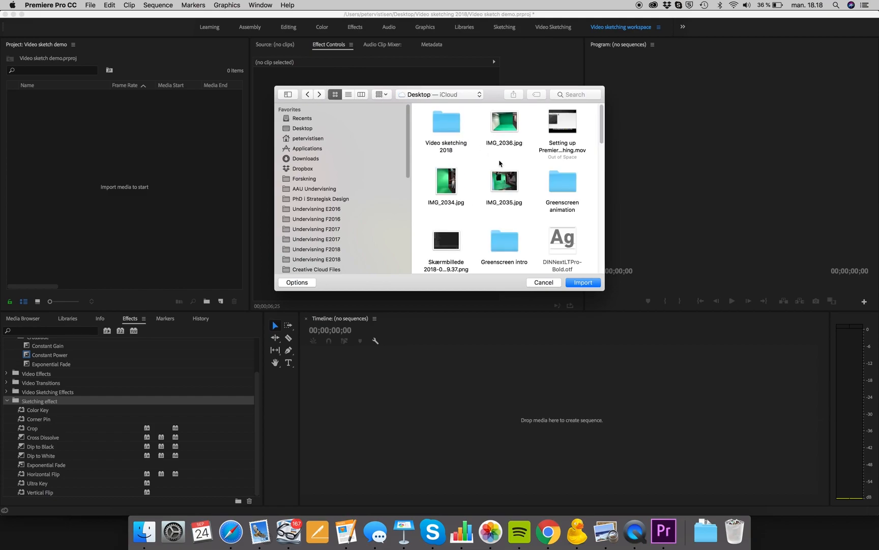
left_click(496, 249)
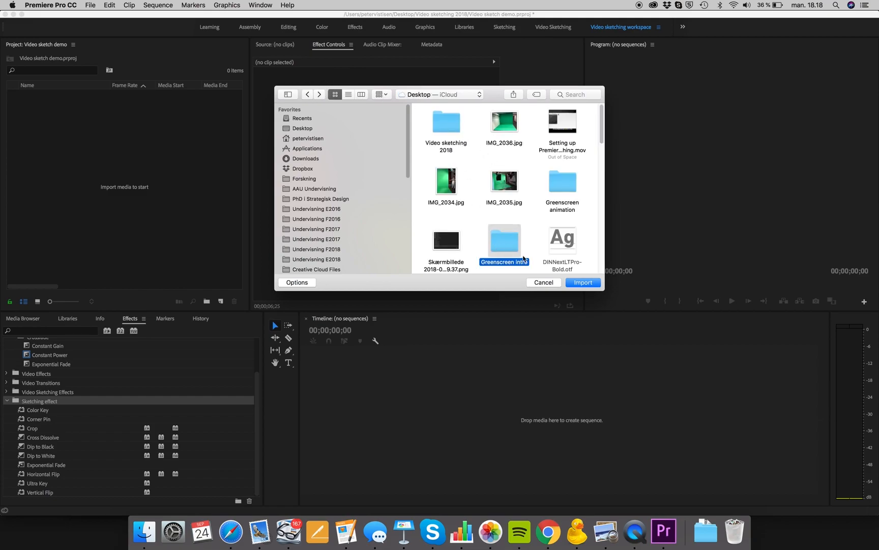
left_click(591, 285)
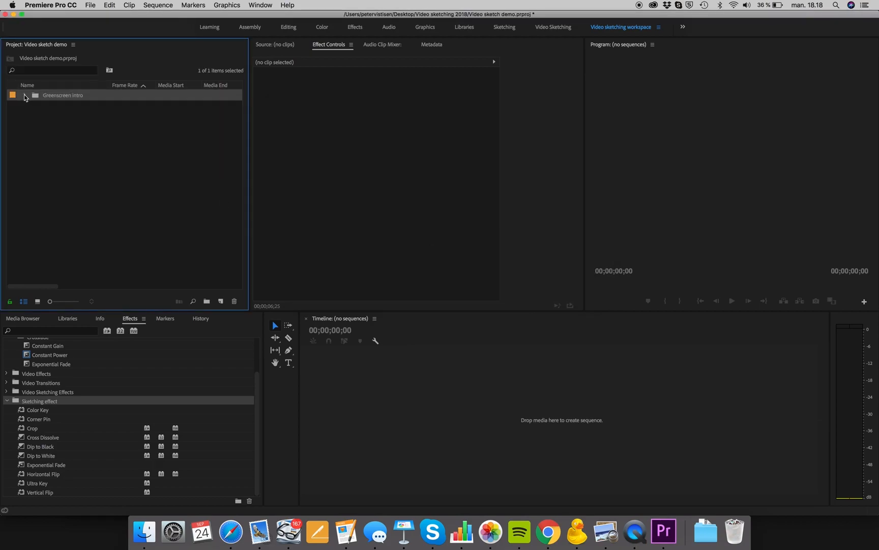
Expand the Greenscreen intro bin and open Greenscreen news.m4v in the Source Monitor.
left_click(24, 95)
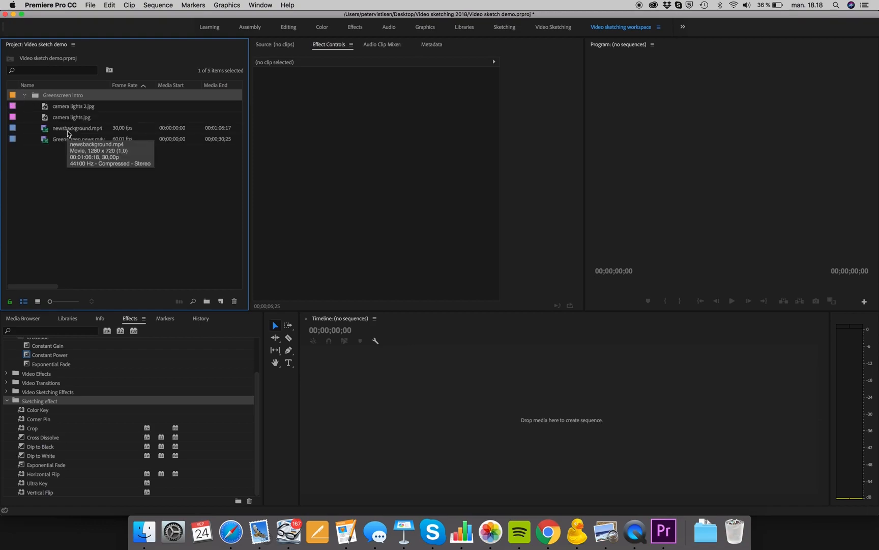
left_click(47, 130)
left_click(46, 144)
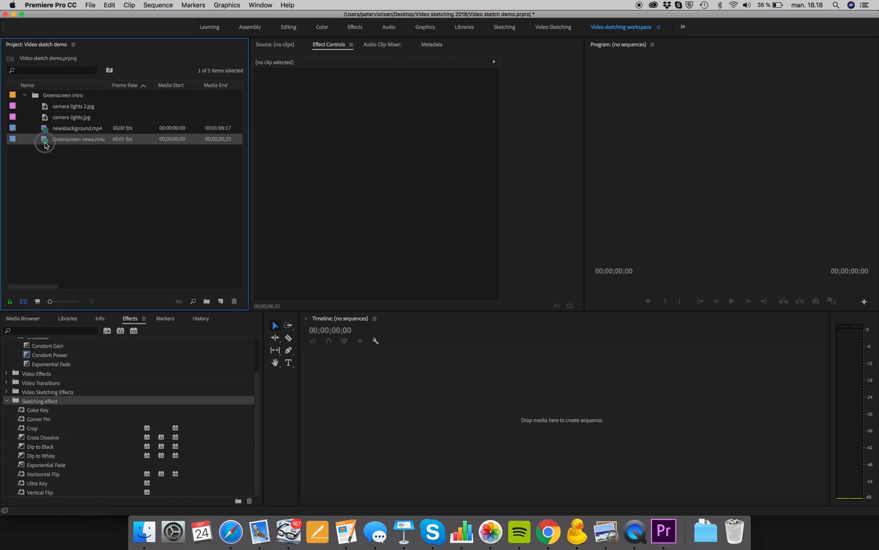
double_click(46, 144)
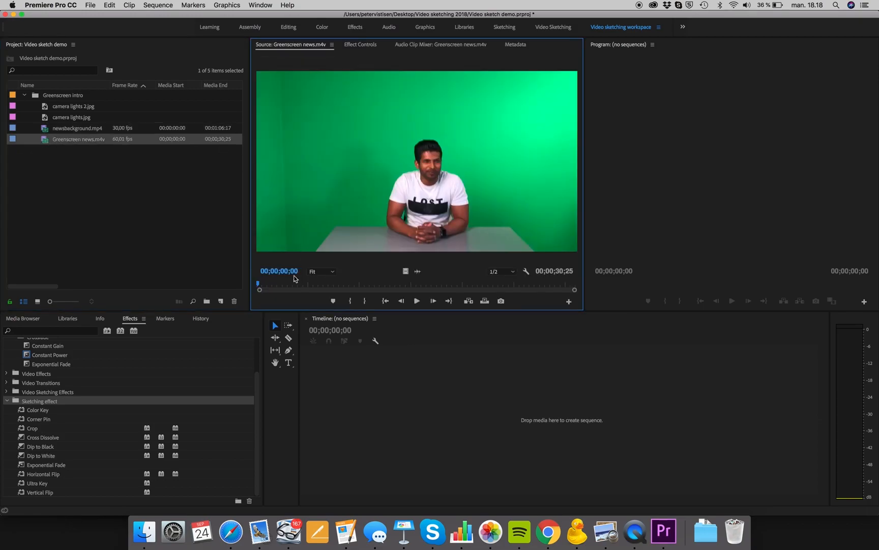
Create a Greenscreen news sequence by adding the clip to the timeline, and play it back.
left_click_drag(275, 283, 239, 273)
left_click_drag(45, 141, 315, 400)
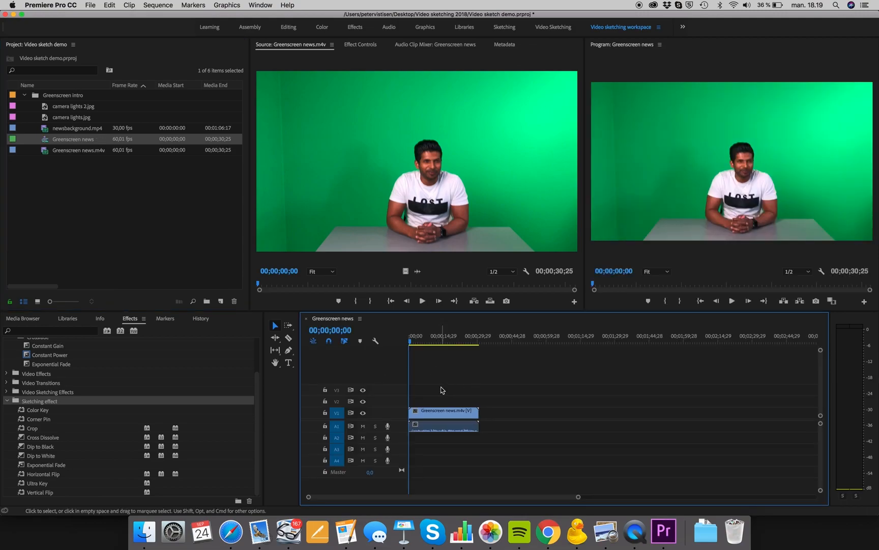
left_click_drag(414, 339, 424, 342)
key("space")
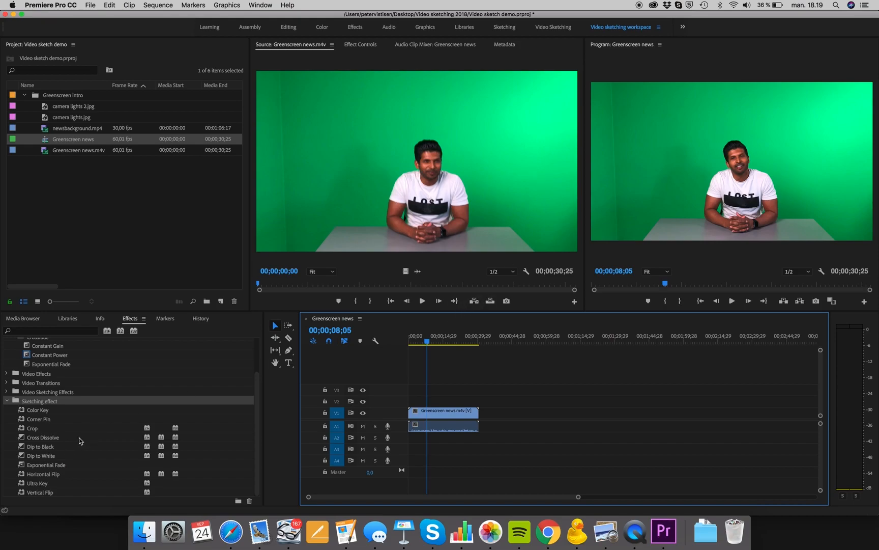
Apply the Ultra Key effect from the Sketching effect folder to the Greenscreen news clip.
left_click(35, 484)
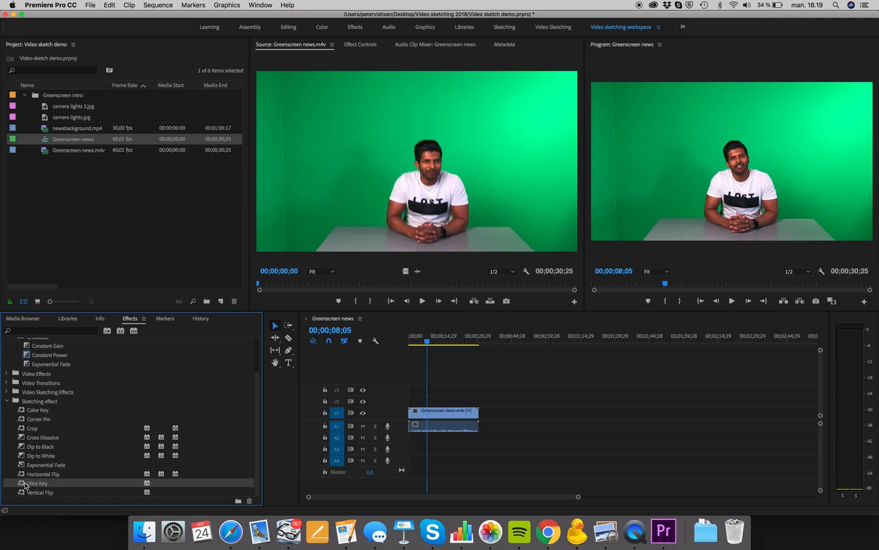
left_click(46, 402)
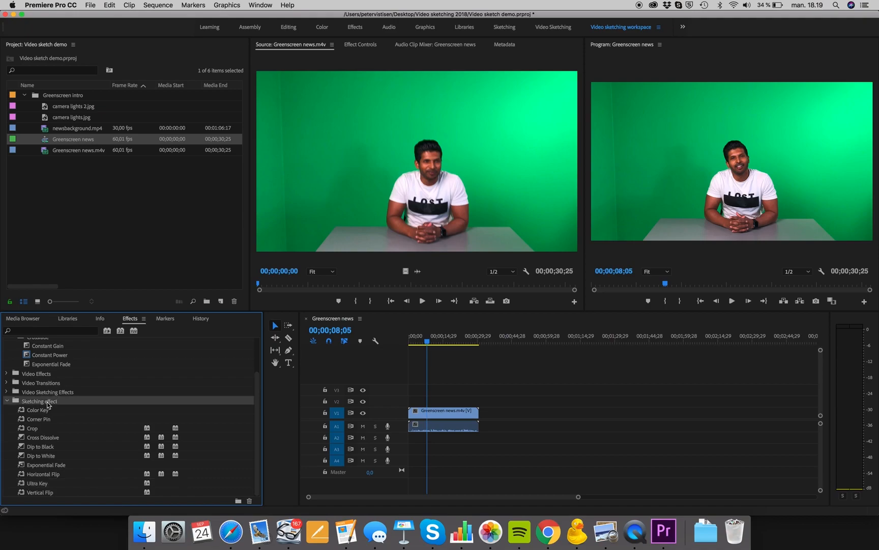
left_click(50, 330)
type("key")
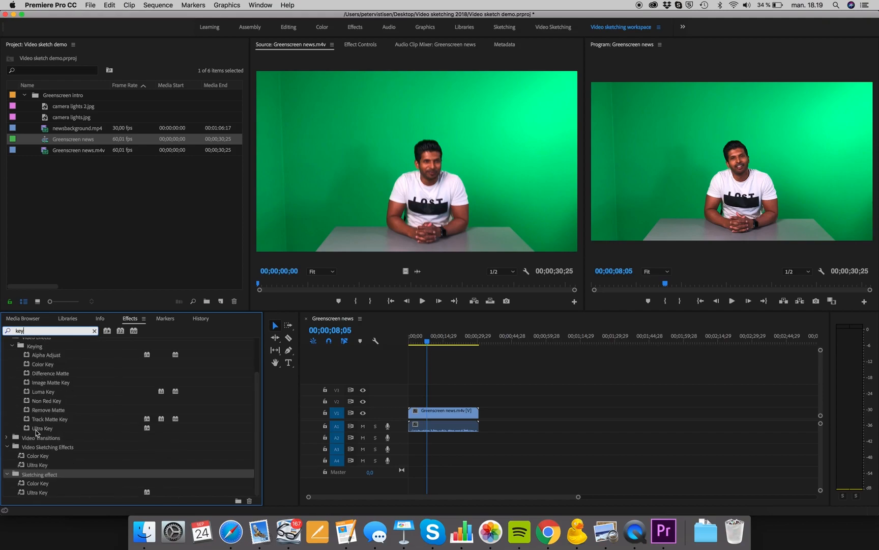
left_click(95, 331)
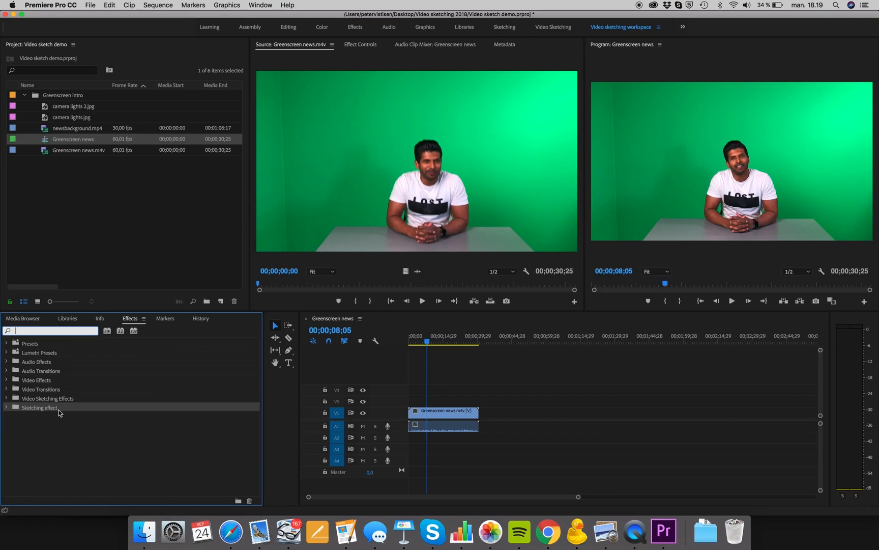
left_click(7, 407)
scroll(62, 415, "down", 1)
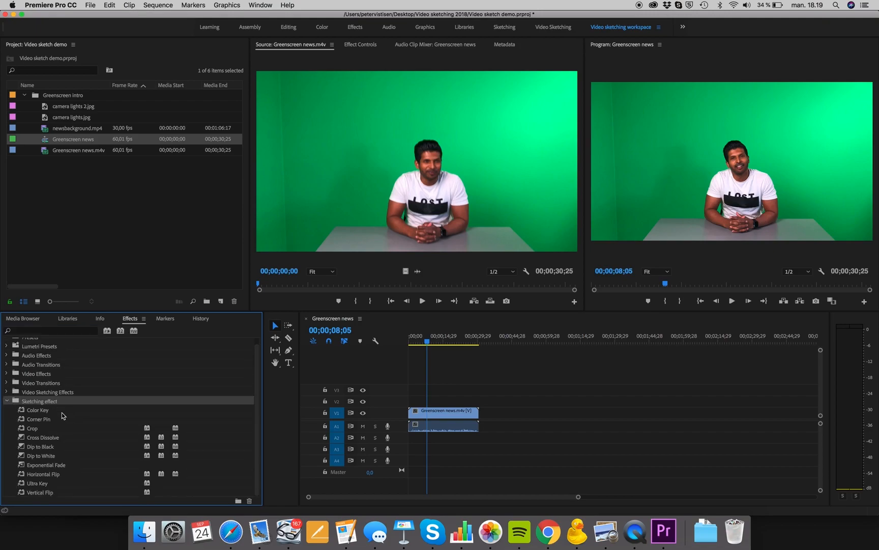
left_click_drag(37, 486, 456, 412)
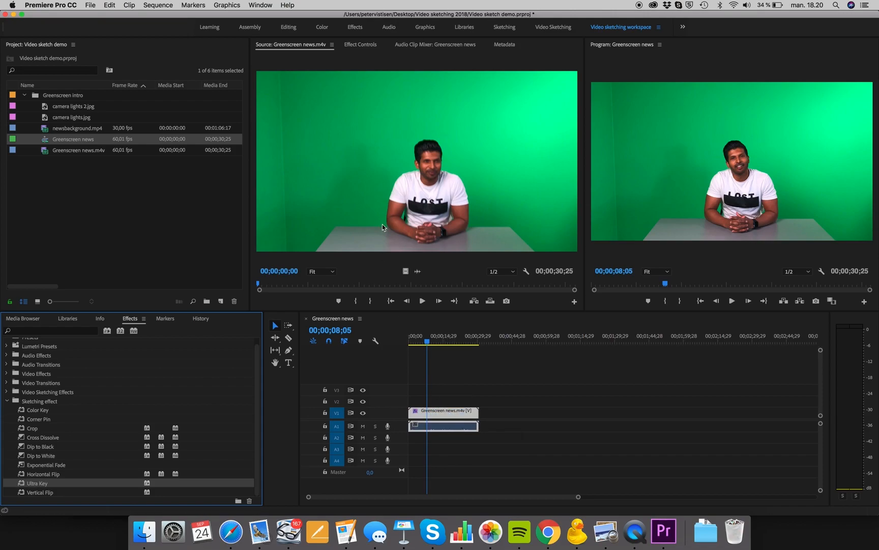
Open the clip's effect controls and sample the green background as the Ultra Key's Key Color.
left_click(362, 45)
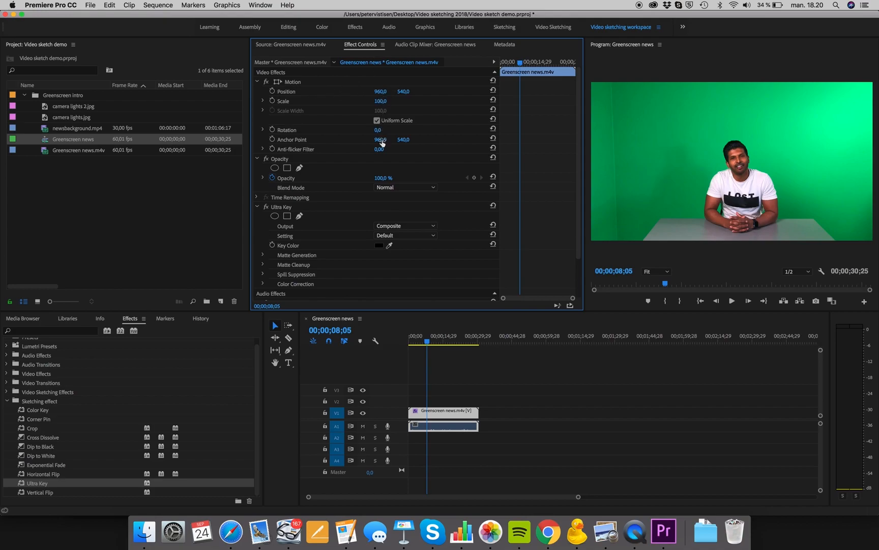
left_click(300, 207)
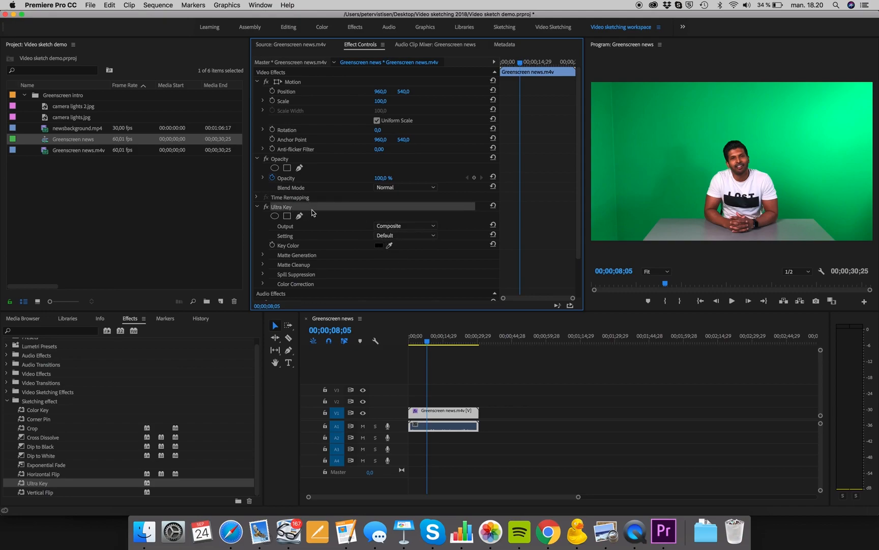
left_click(390, 245)
left_click(688, 158)
left_click(821, 129)
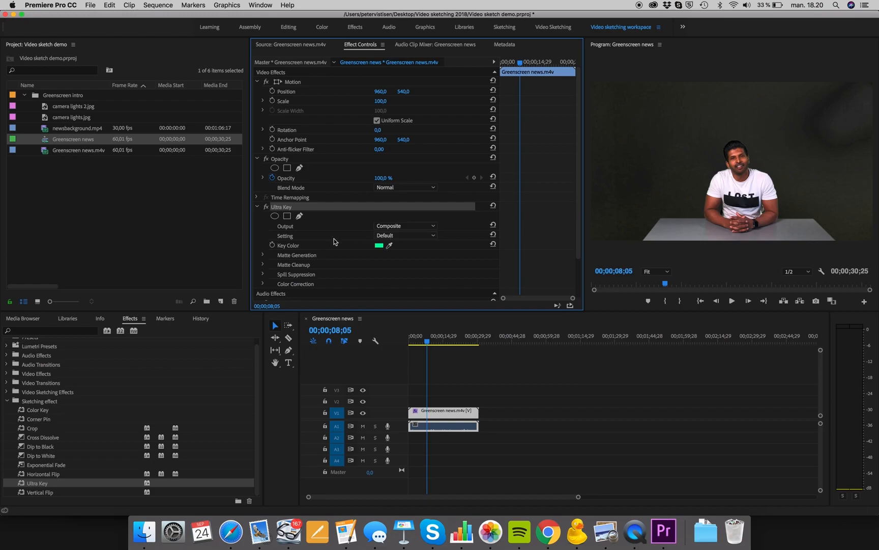
Set the Ultra Key Setting to Aggressive.
left_click(406, 236)
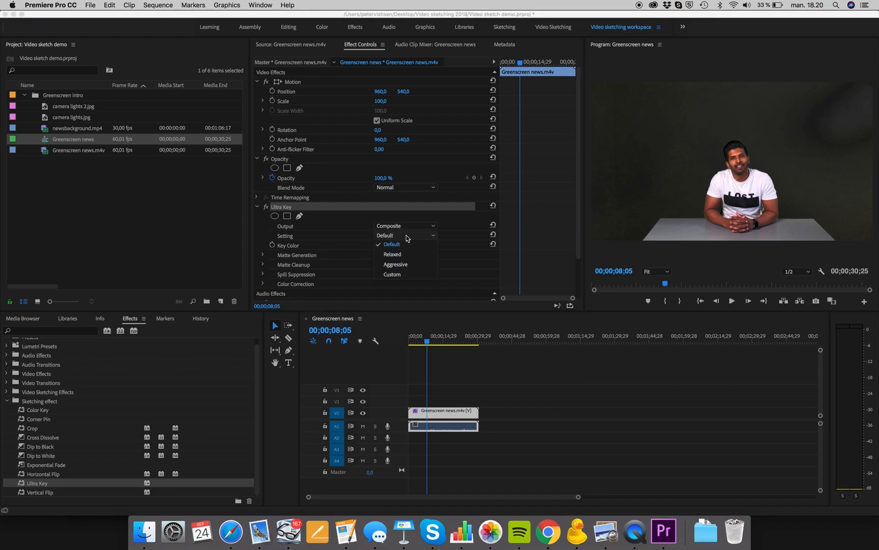
left_click(400, 264)
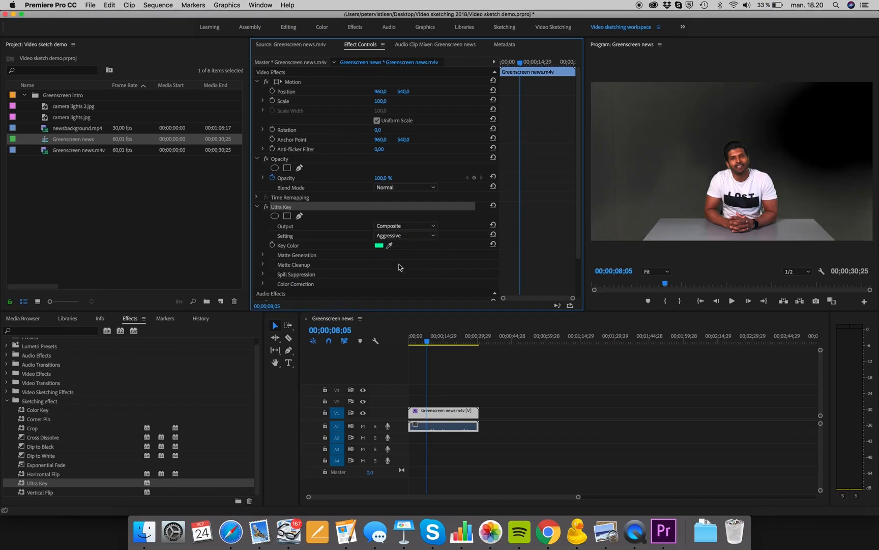
left_click(399, 237)
left_click(395, 244)
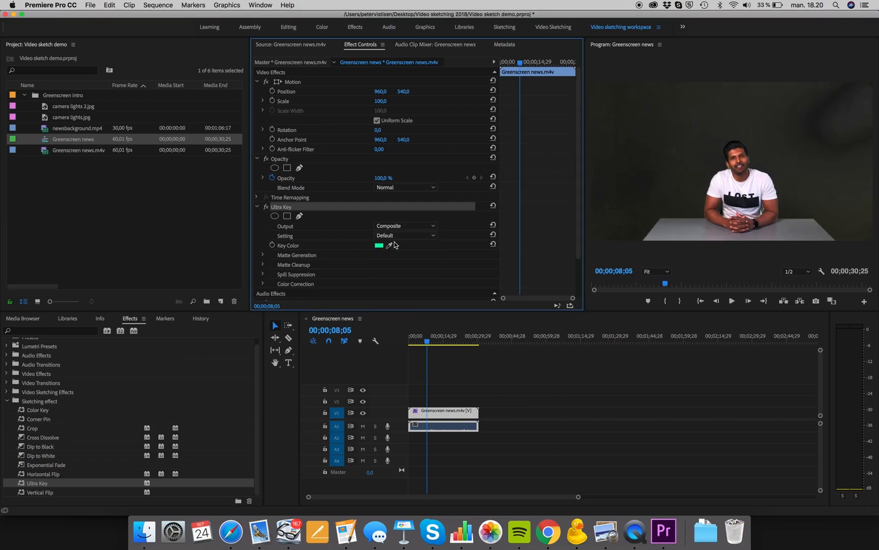
left_click(404, 236)
left_click(401, 264)
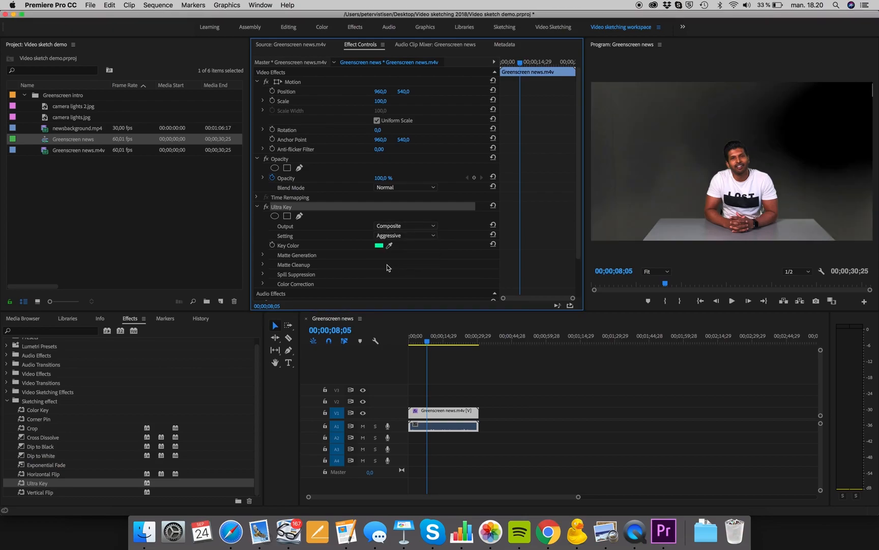
Expand Matte Generation and set Highlight to 0 and Shadow to 40.
scroll(292, 250, "down", 3)
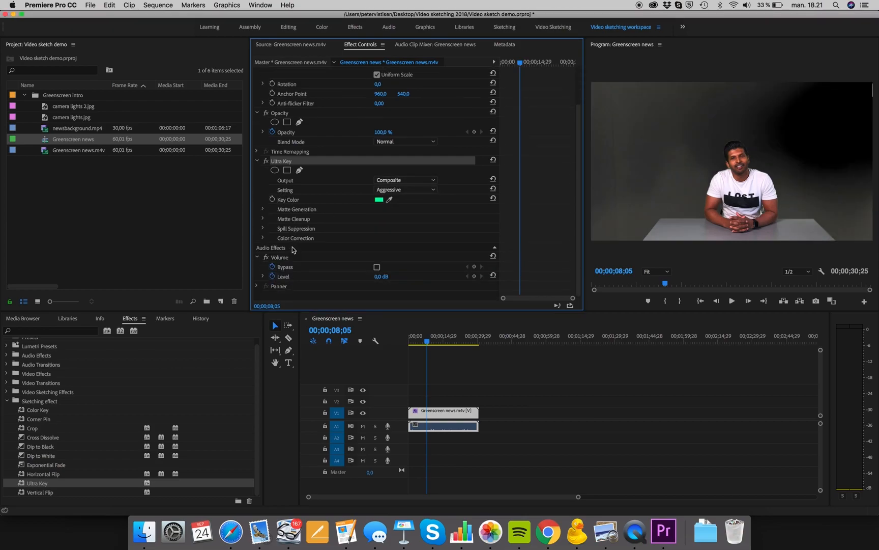
left_click(263, 209)
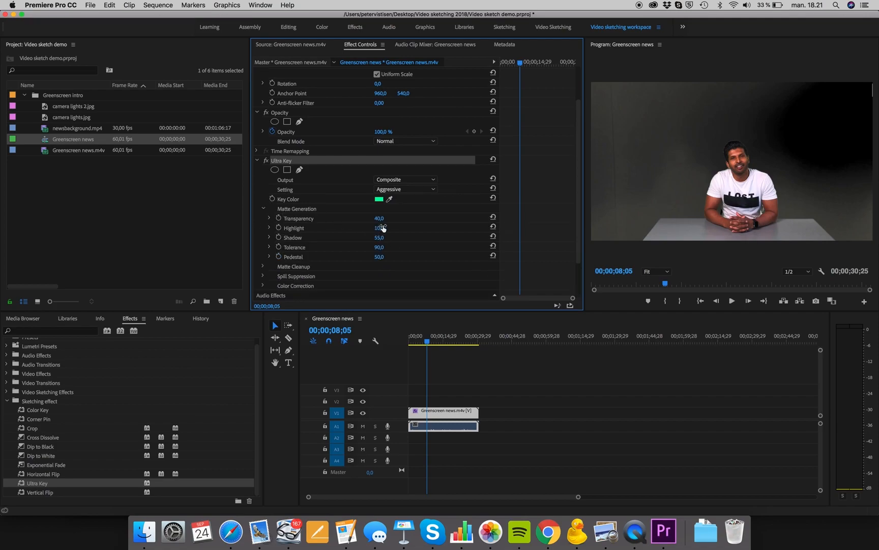
mouse_move(379, 228)
left_mouse_down()
mouse_move(425, 227)
mouse_move(373, 228)
left_mouse_up()
mouse_move(379, 237)
left_mouse_down()
mouse_move(369, 237)
mouse_move(388, 237)
mouse_move(361, 237)
mouse_move(381, 238)
mouse_move(372, 237)
left_mouse_up()
Resample the Key Color from the green background in the Program Monitor.
left_click(392, 196)
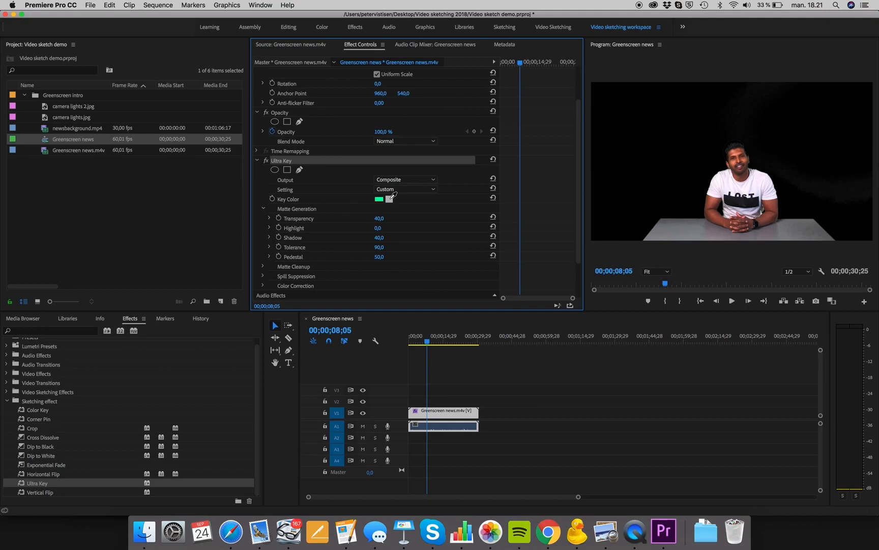
left_click_drag(389, 198, 670, 133)
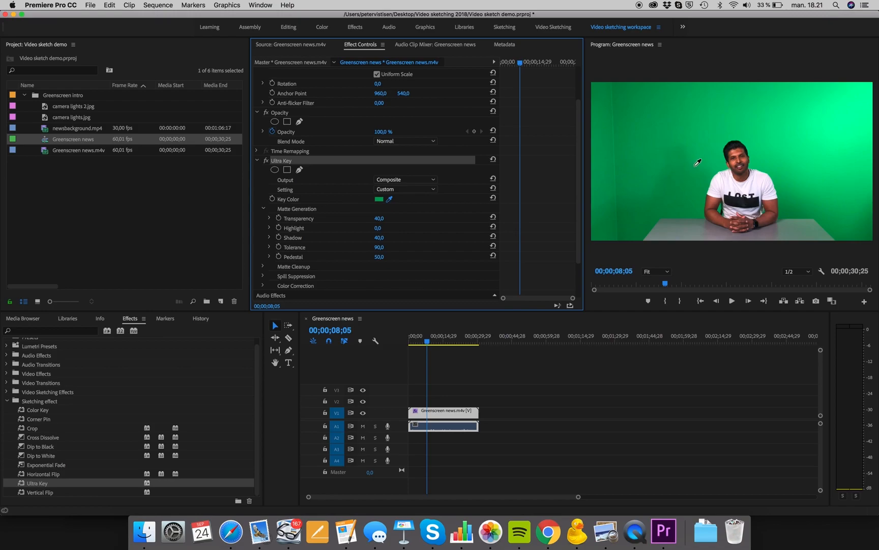
left_click_drag(687, 169, 686, 170)
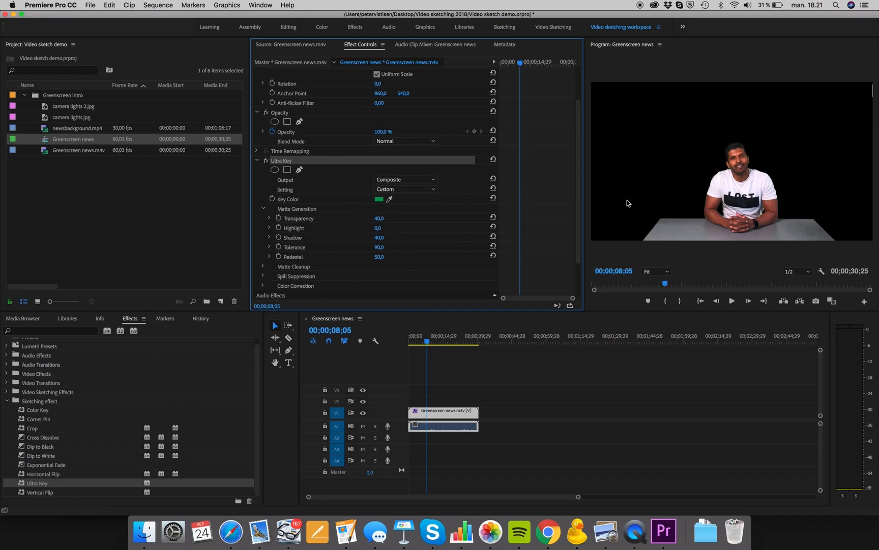
Expand Matte Cleanup and set the Ultra Key's Soften to 15, checking the edges zoomed in.
mouse_move(429, 343)
left_mouse_down()
mouse_move(454, 344)
mouse_move(415, 348)
mouse_move(426, 348)
left_mouse_up()
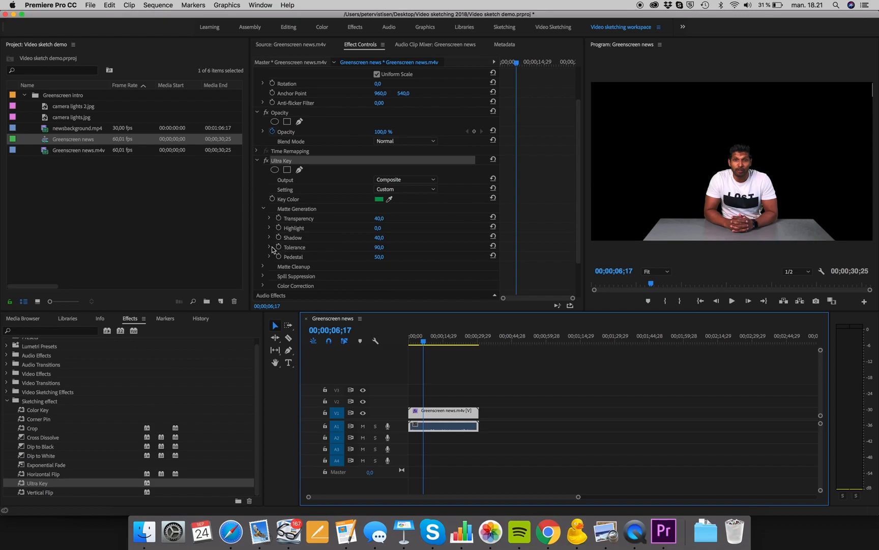
scroll(272, 247, "down", 2)
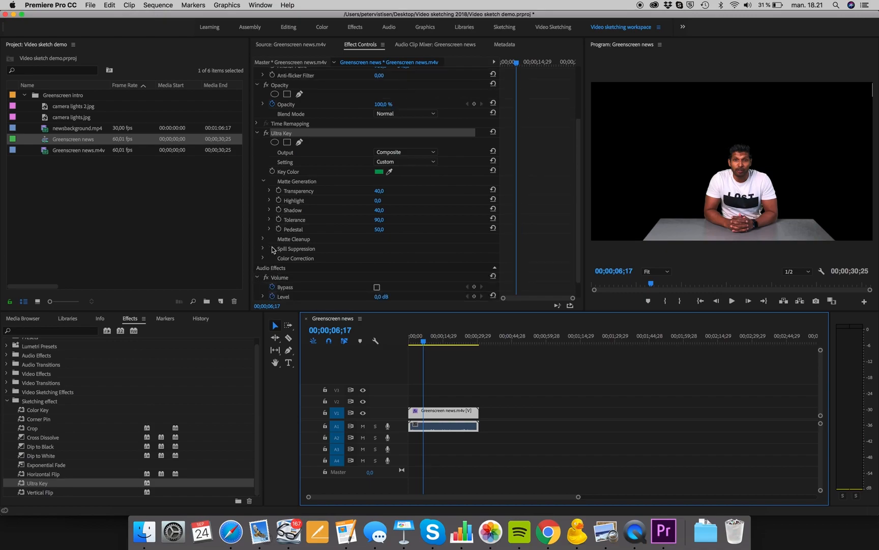
left_click(263, 239)
scroll(329, 248, "down", 1)
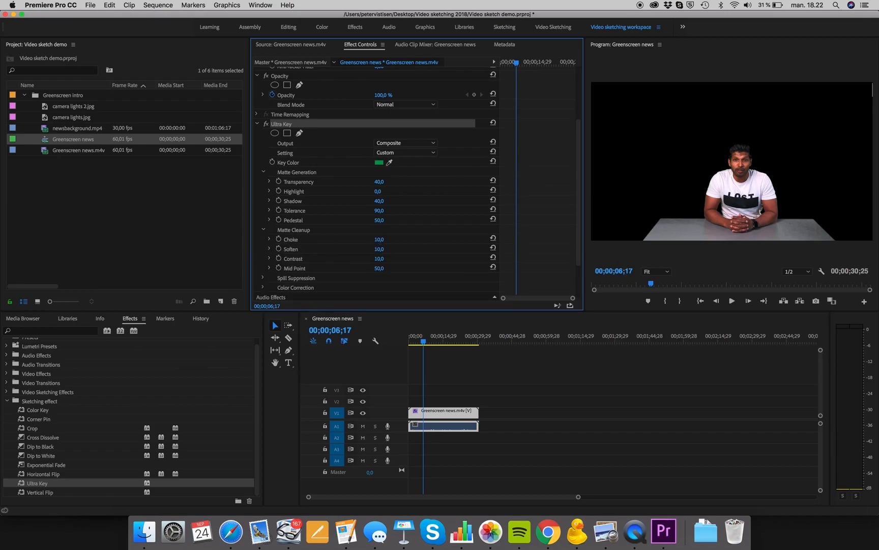
mouse_move(379, 249)
left_mouse_down()
mouse_move(407, 249)
mouse_move(387, 249)
left_mouse_up()
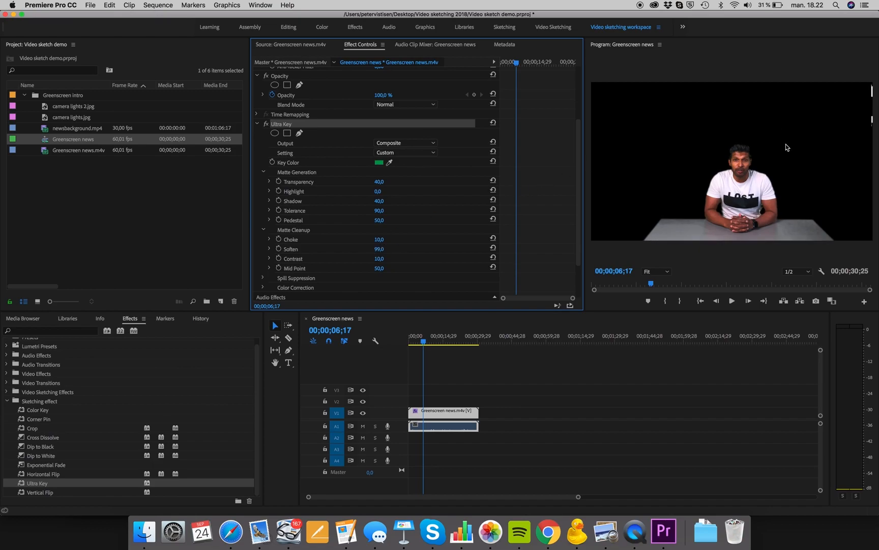
left_click(656, 271)
left_click(658, 343)
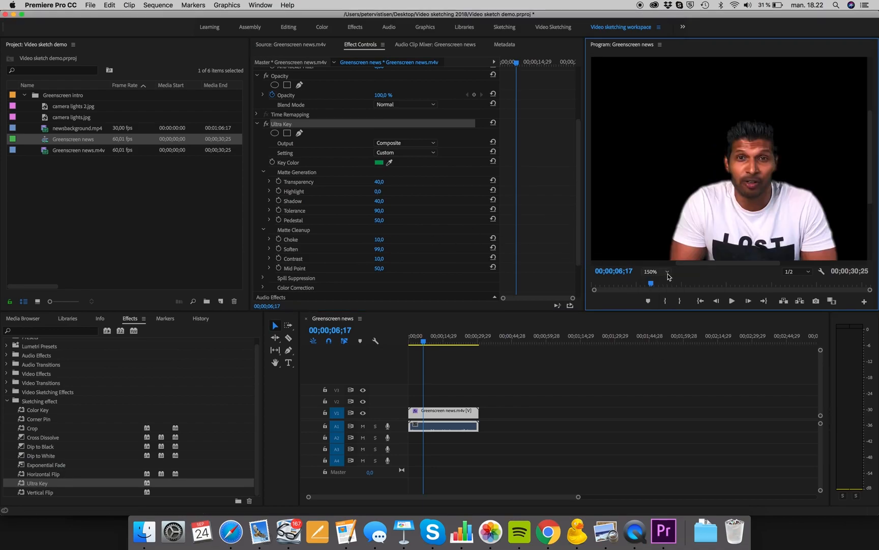
left_click_drag(380, 249, 341, 249)
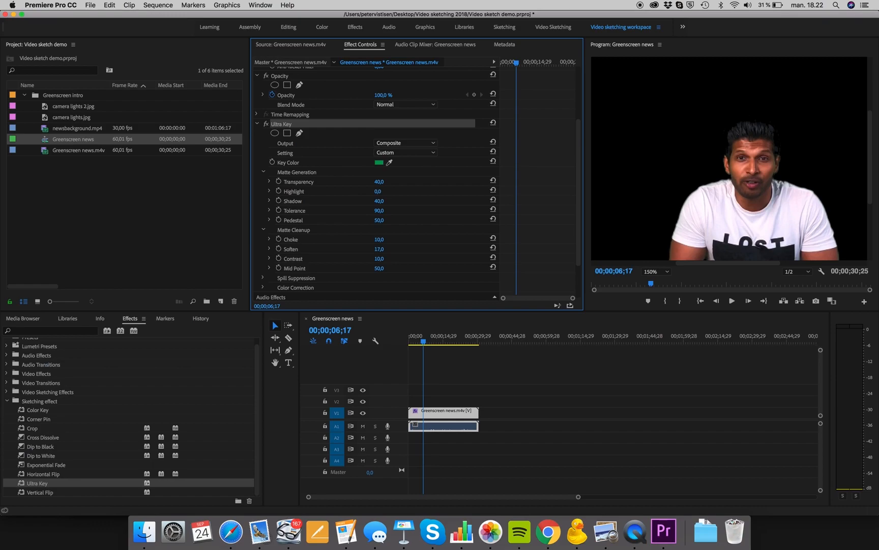
left_click_drag(388, 249, 386, 249)
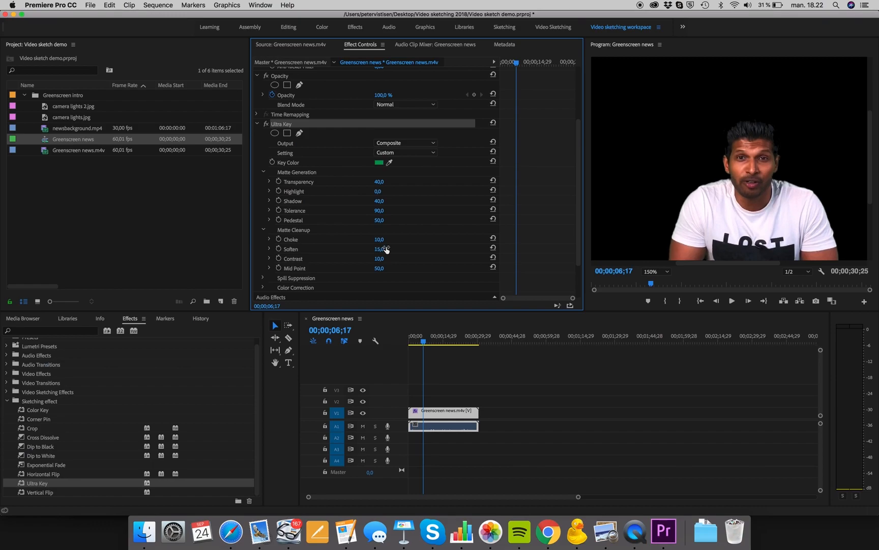
left_click(669, 274)
left_click(657, 284)
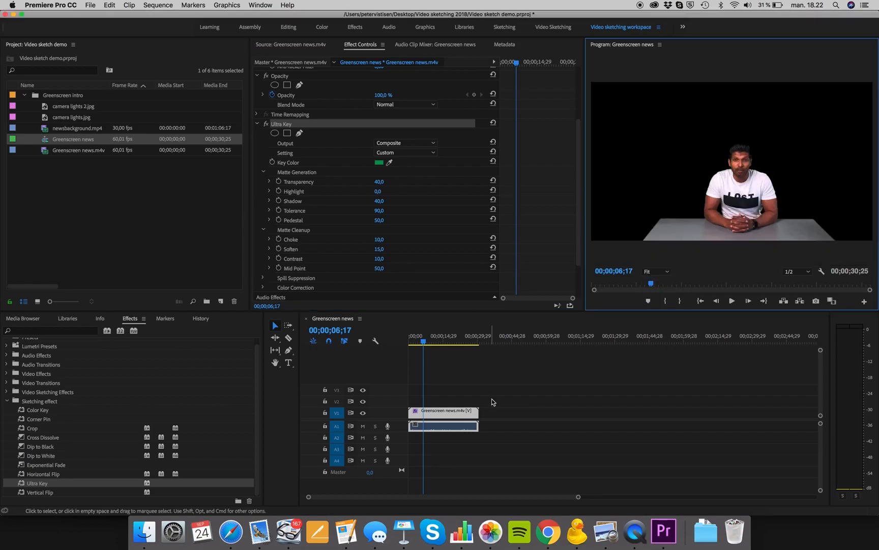
Move the Greenscreen news clip up to a new track V4.
mouse_move(423, 341)
left_mouse_down()
mouse_move(412, 343)
mouse_move(426, 347)
left_mouse_up()
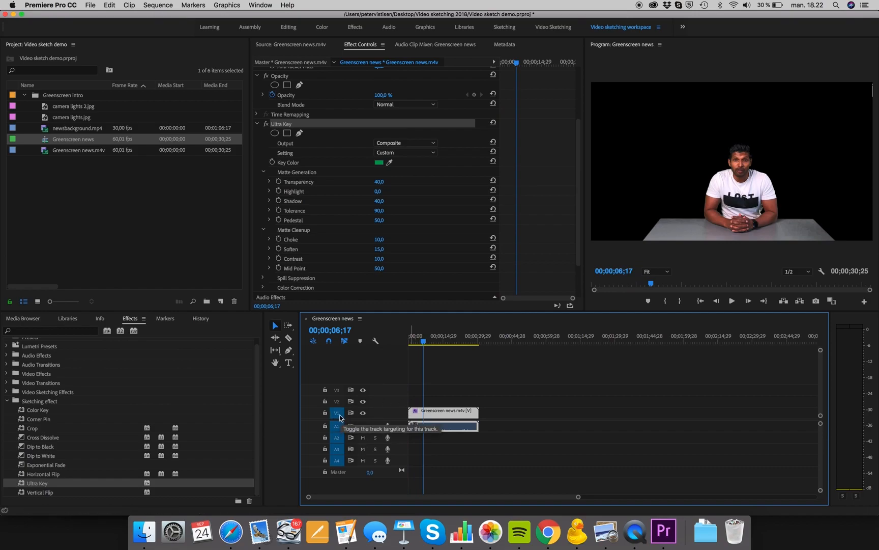
left_click(440, 412)
left_click_drag(440, 412, 448, 395)
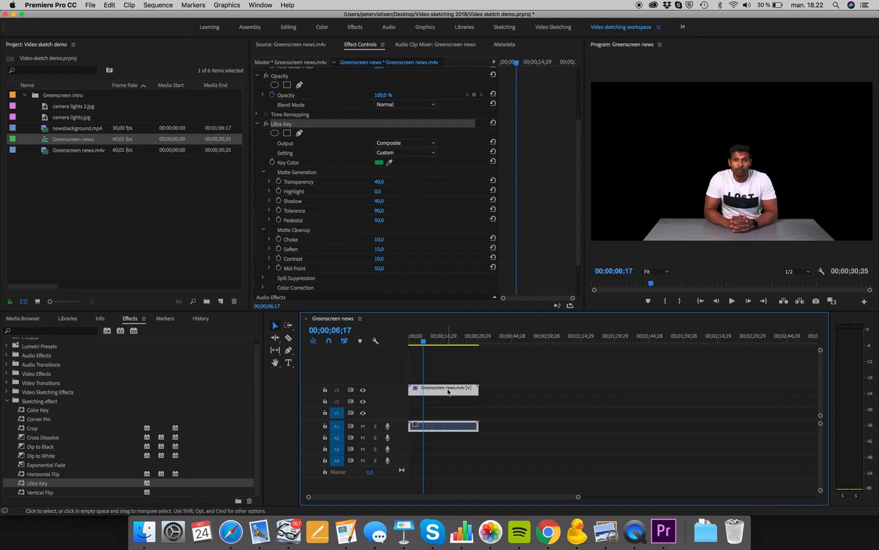
mouse_move(447, 391)
left_mouse_down()
mouse_move(447, 365)
mouse_move(446, 381)
left_mouse_up()
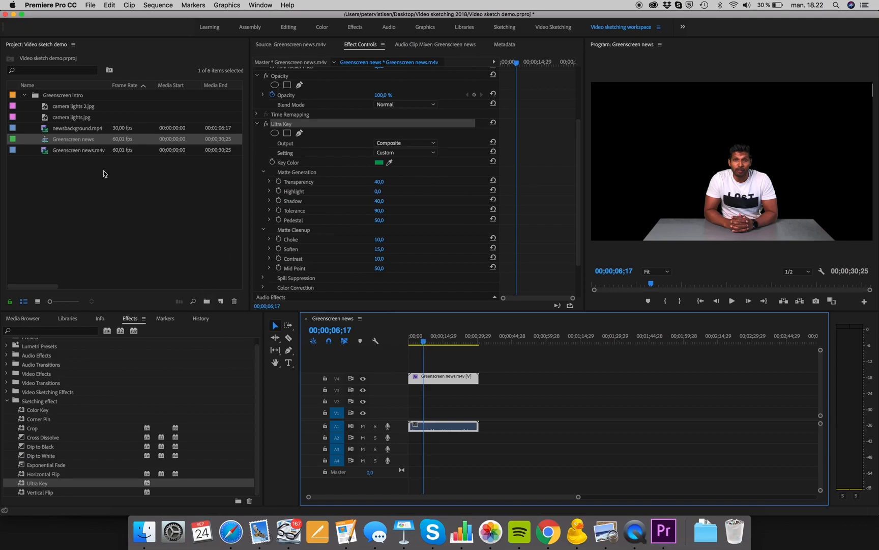
Open newsbackground.mp4 in the Source Monitor and mark an Out point at 00:00:30:06.
left_click(65, 129)
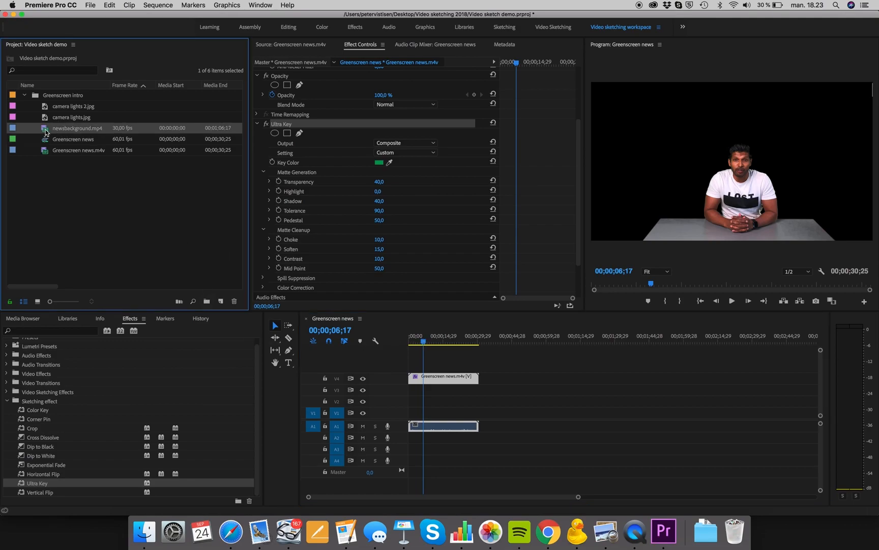
double_click(45, 133)
left_click_drag(301, 286, 331, 293)
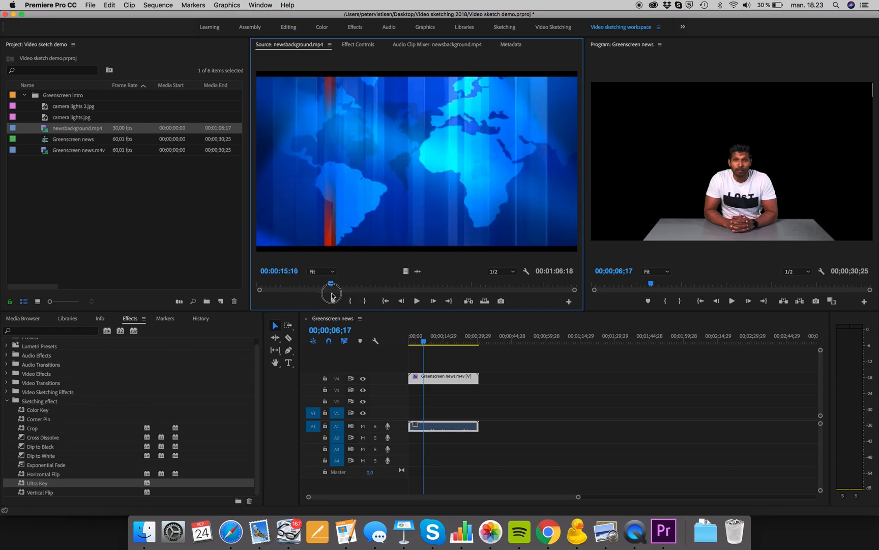
left_click_drag(424, 340, 477, 348)
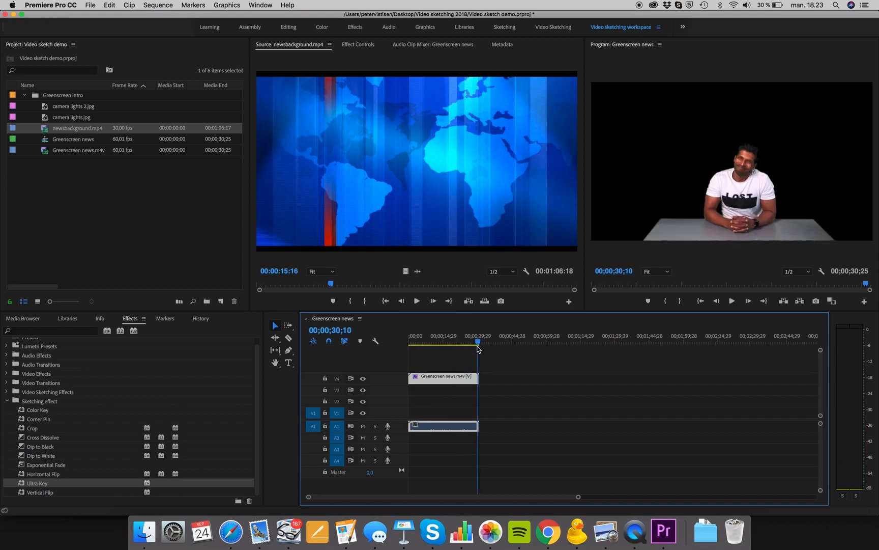
left_click_drag(308, 285, 402, 288)
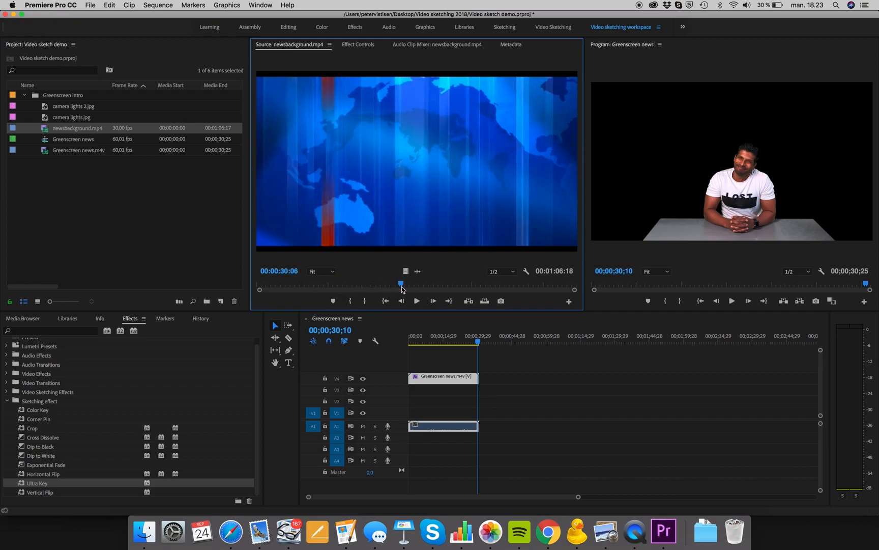
left_click(365, 301)
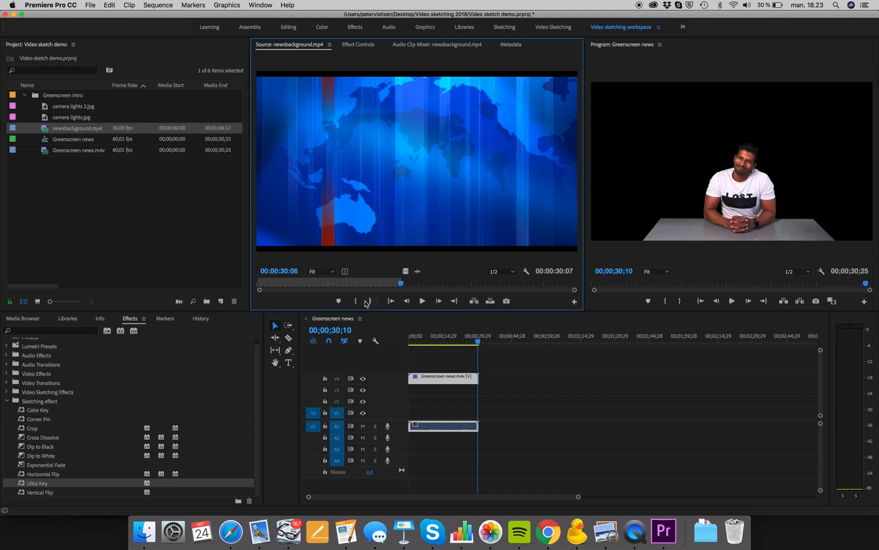
Place the marked newsbackground clip on track V3 beneath the keyed clip.
left_click_drag(404, 271, 410, 392)
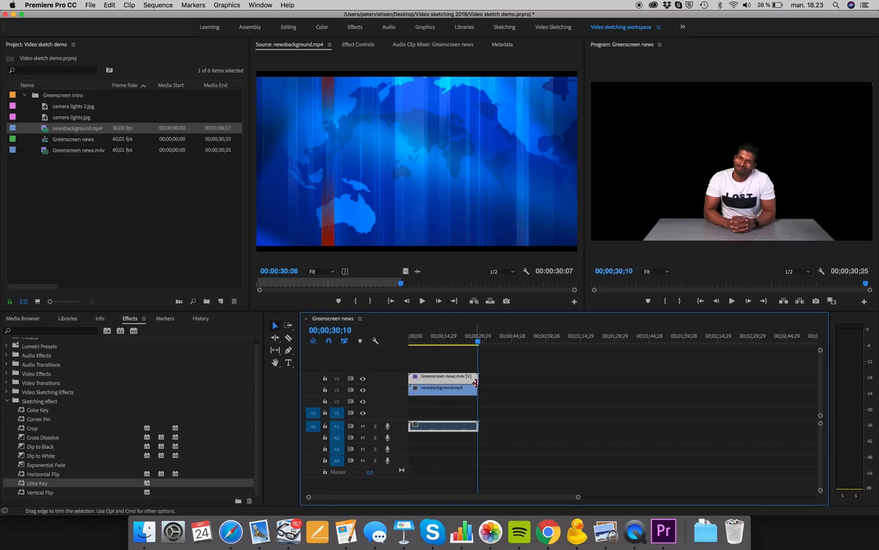
left_click_drag(478, 389, 479, 389)
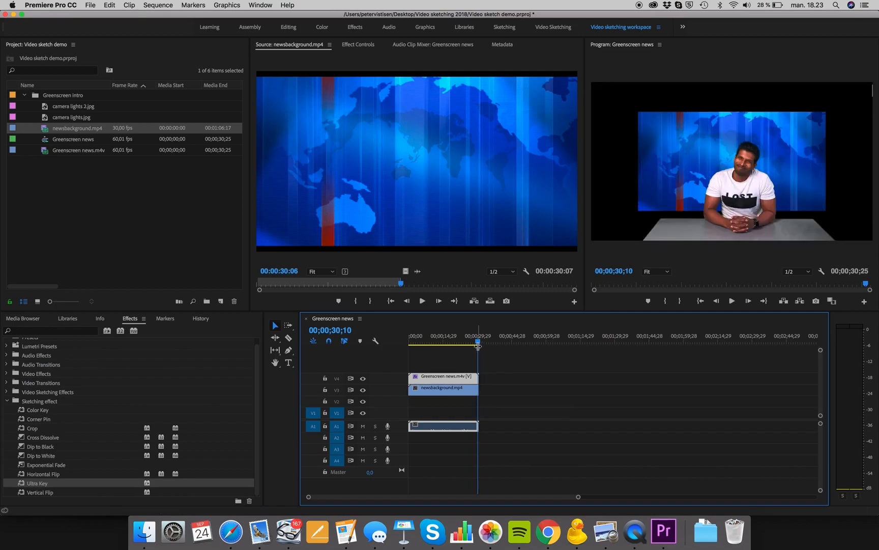
Play back the composite from the start of the sequence.
left_click_drag(477, 341, 409, 339)
key("space")
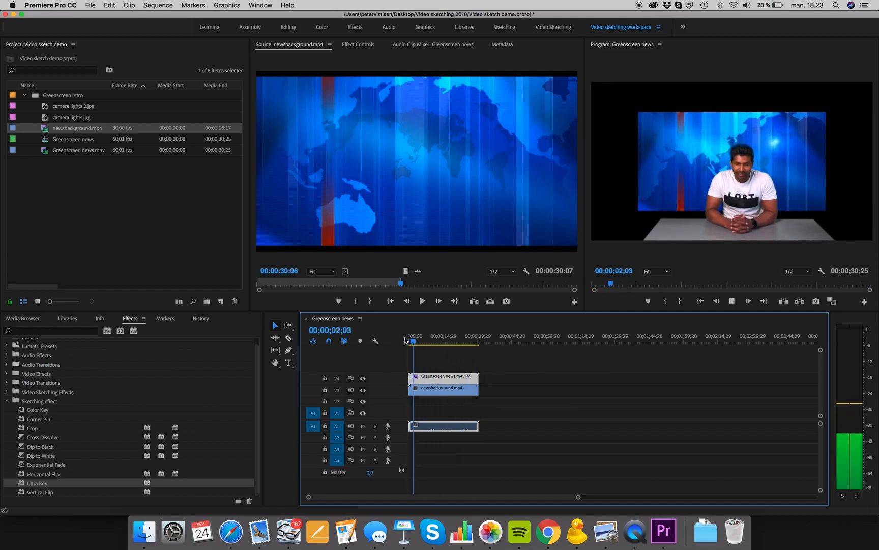
key("space")
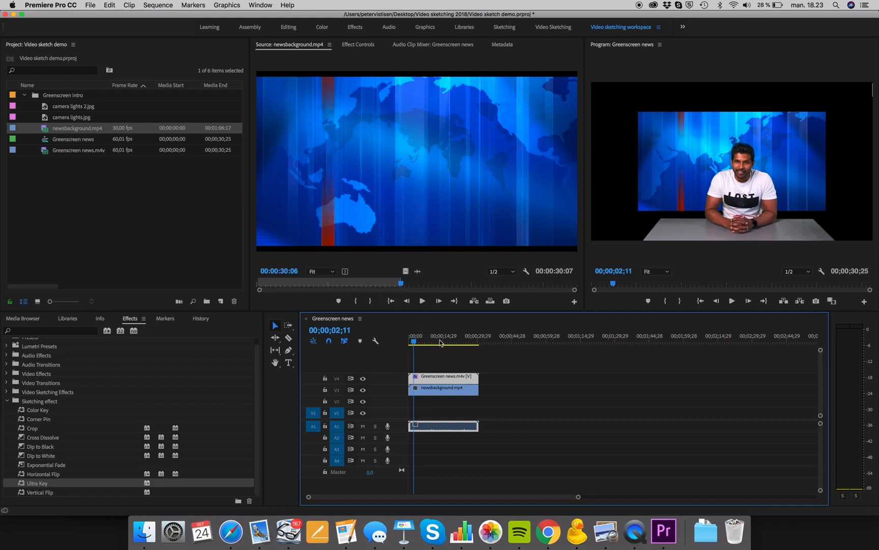
Move the newsbackground clip slightly right in the Program Monitor and set its Scale to 100.
left_click(446, 394)
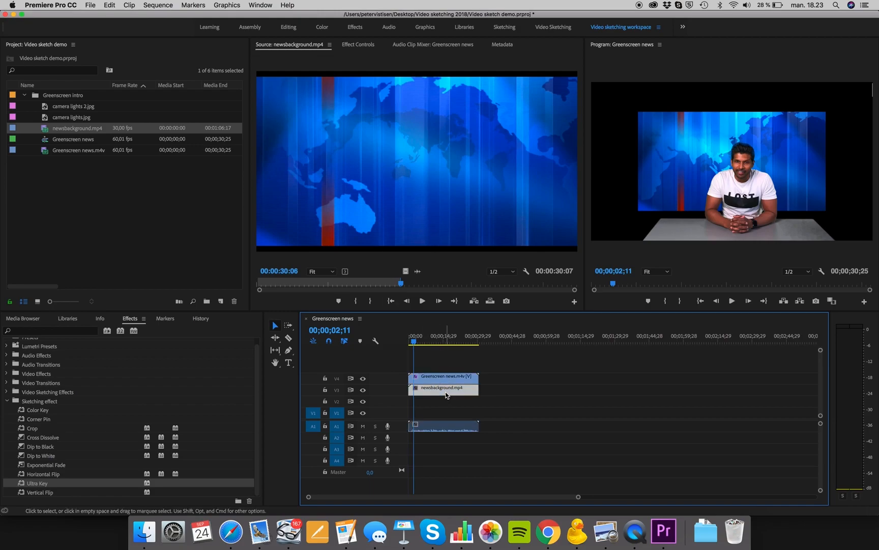
left_click(359, 44)
left_click_drag(382, 101, 424, 101)
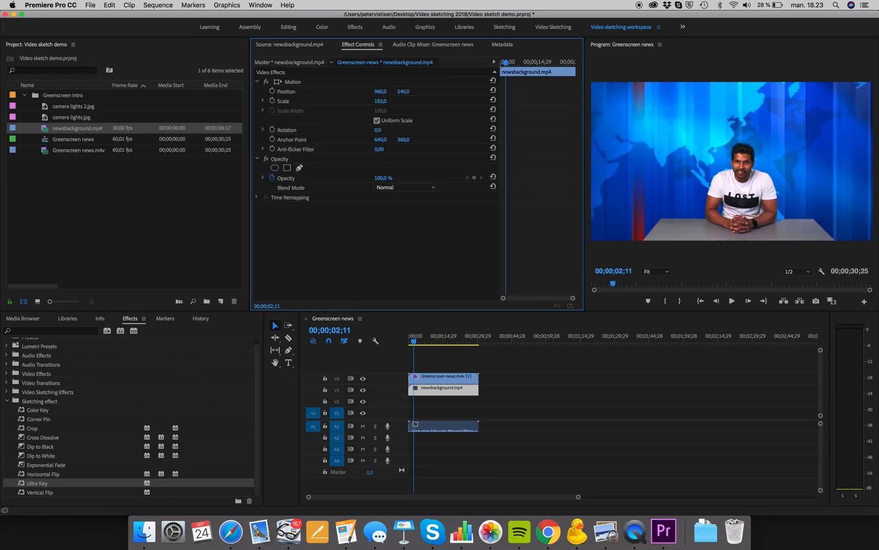
left_click(275, 82)
mouse_move(660, 109)
left_mouse_down()
mouse_move(691, 113)
mouse_move(672, 111)
left_mouse_up()
left_click(385, 101)
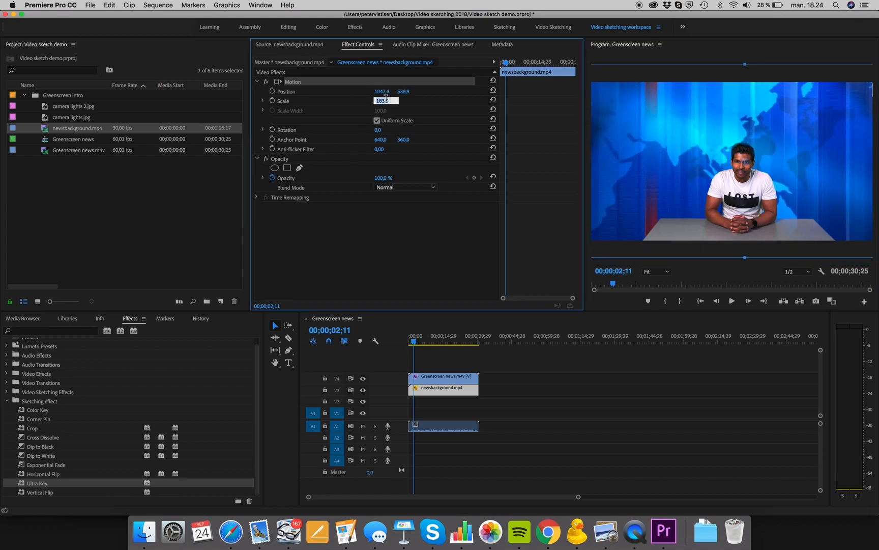
type("100")
key("Return")
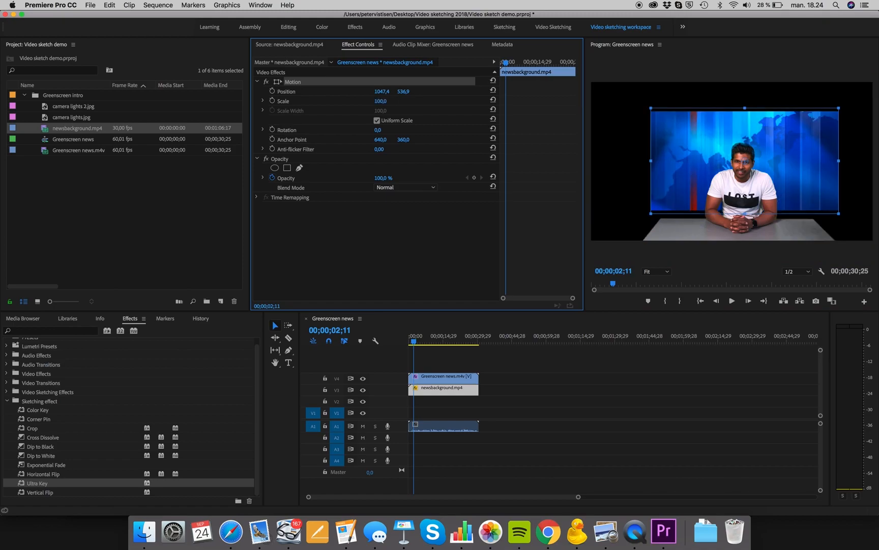
Apply Scale to Frame Size to the newsbackground clip.
right_click(448, 393)
left_click(441, 392)
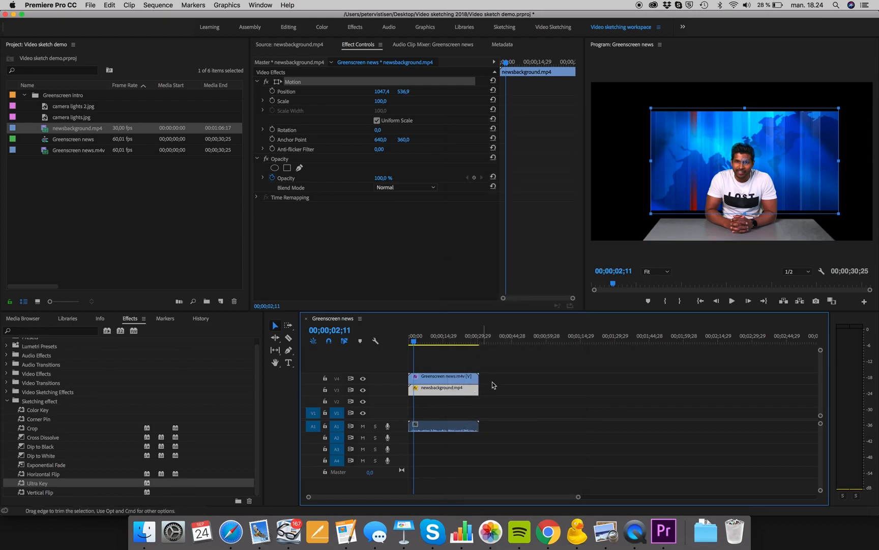
left_click(492, 382)
left_click(457, 392)
right_click(457, 392)
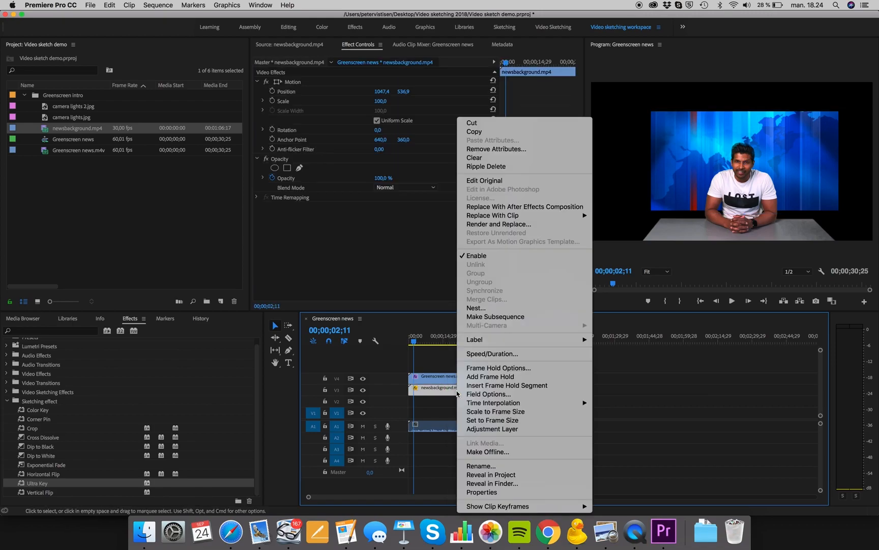
left_click(512, 412)
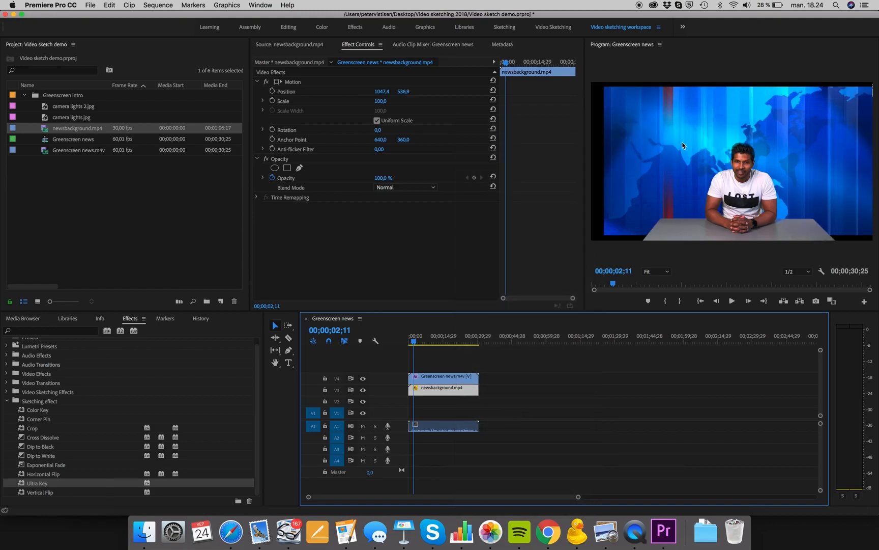
Set the newsbackground clip's Scale to 133.
left_click(381, 113)
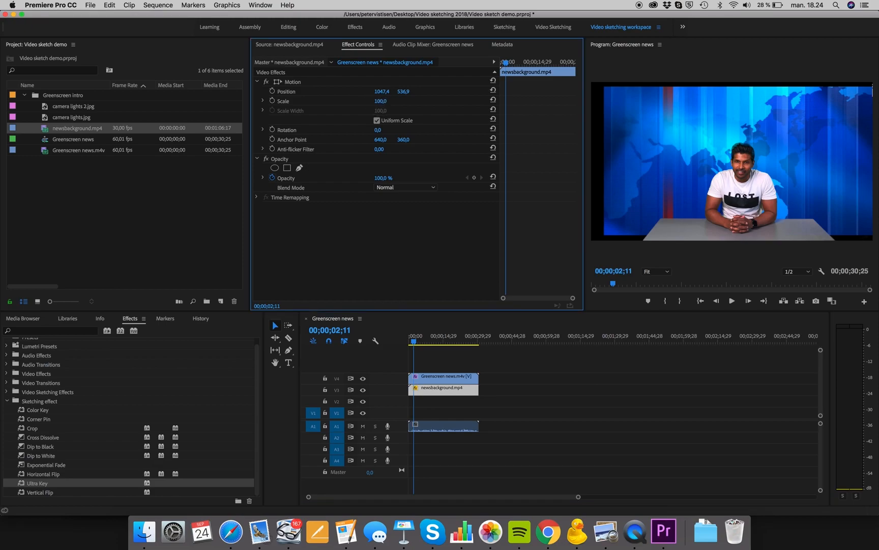
mouse_move(381, 101)
left_mouse_down()
mouse_move(397, 101)
mouse_move(386, 102)
left_mouse_up()
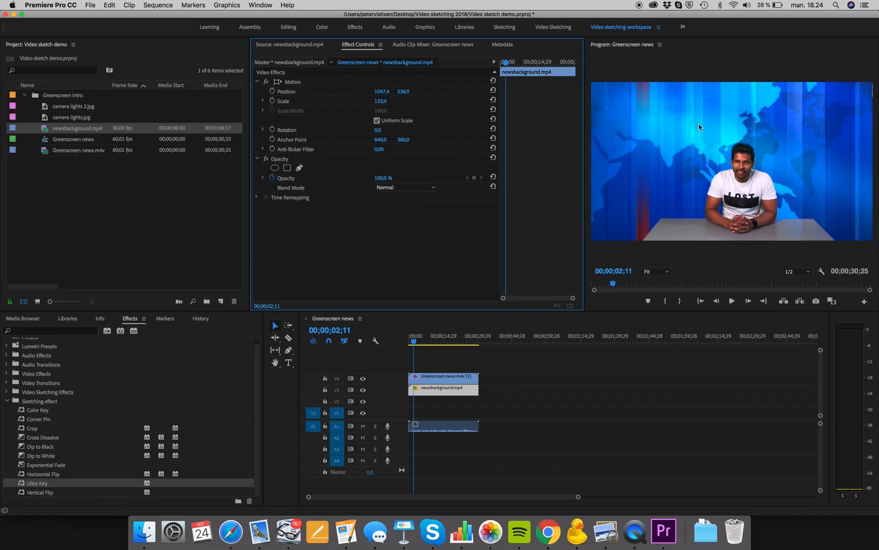
mouse_move(415, 340)
left_mouse_down()
mouse_move(439, 340)
mouse_move(416, 340)
left_mouse_up()
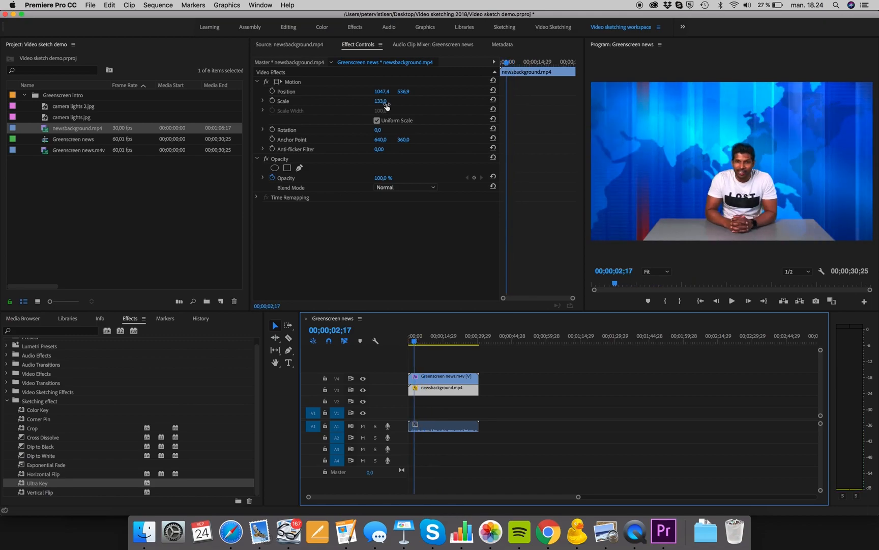
Scale the Greenscreen news clip to 164 and move it slightly up and left in the frame.
left_click(431, 378)
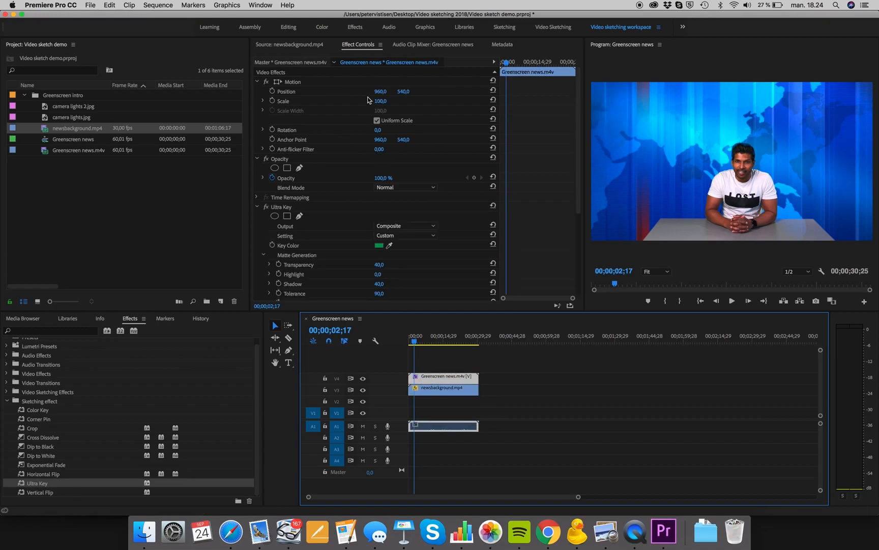
left_click_drag(380, 101, 413, 100)
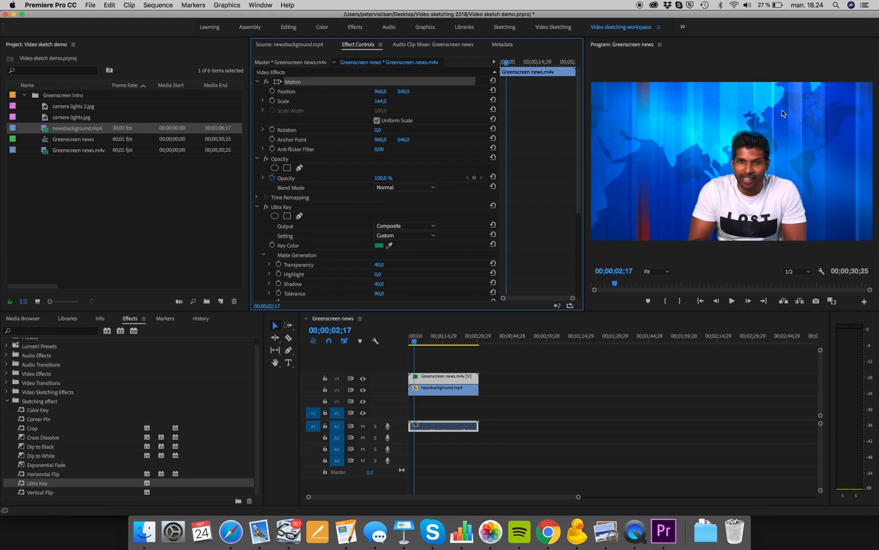
left_click_drag(761, 164, 753, 156)
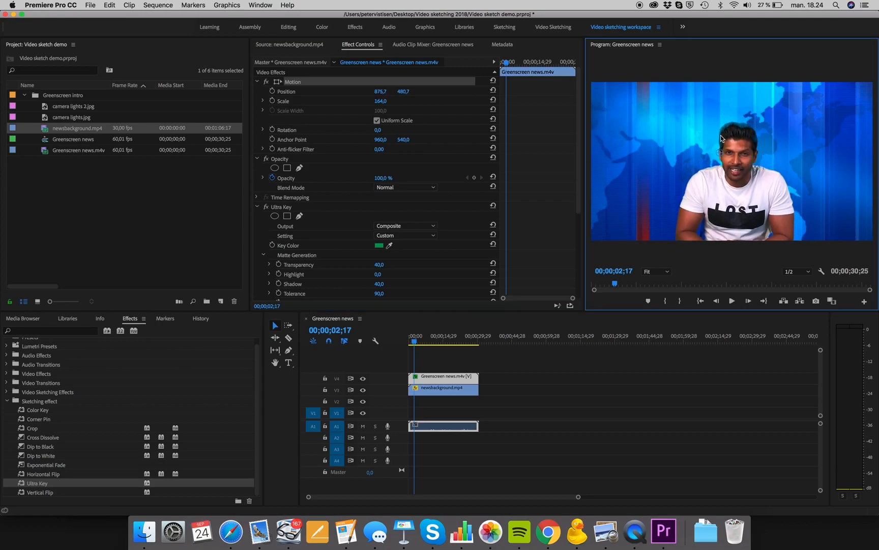
Scrub through the timeline to review the composite.
left_click(417, 342)
left_click_drag(416, 343, 428, 344)
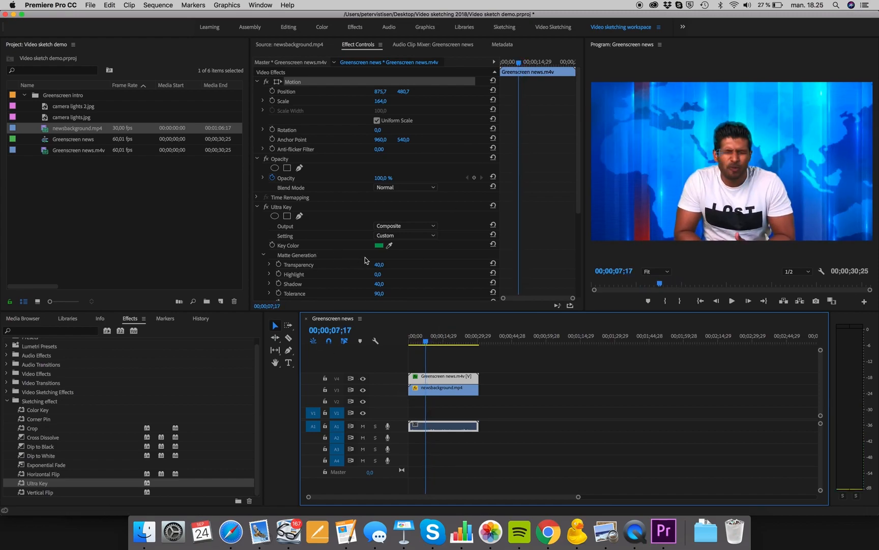
scroll(365, 261, "down", 1)
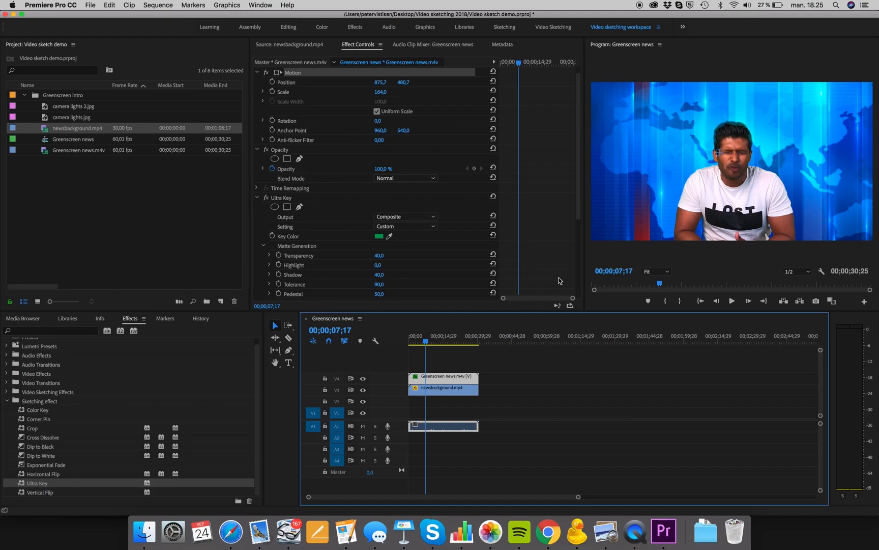
Set the Ultra Key Tolerance to 57 and Transparency to 22.
scroll(414, 265, "down", 4)
left_click(381, 252)
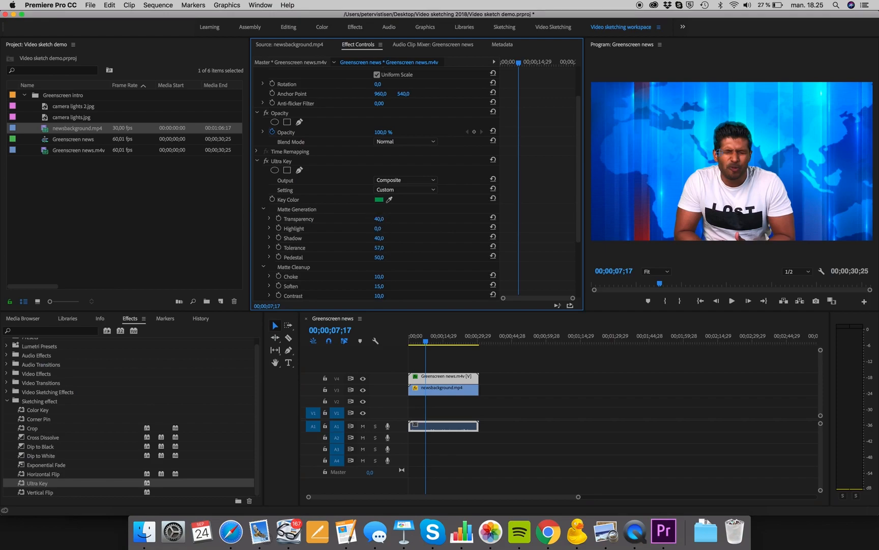
mouse_move(379, 219)
left_mouse_down()
mouse_move(371, 218)
mouse_move(386, 218)
left_mouse_up()
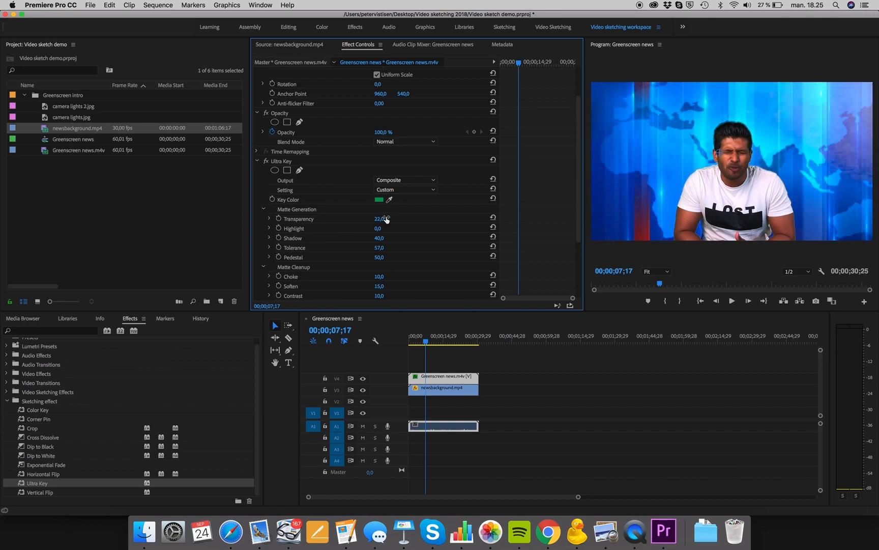
Set the Ultra Key Transparency to 24.
scroll(383, 221, "down", 3)
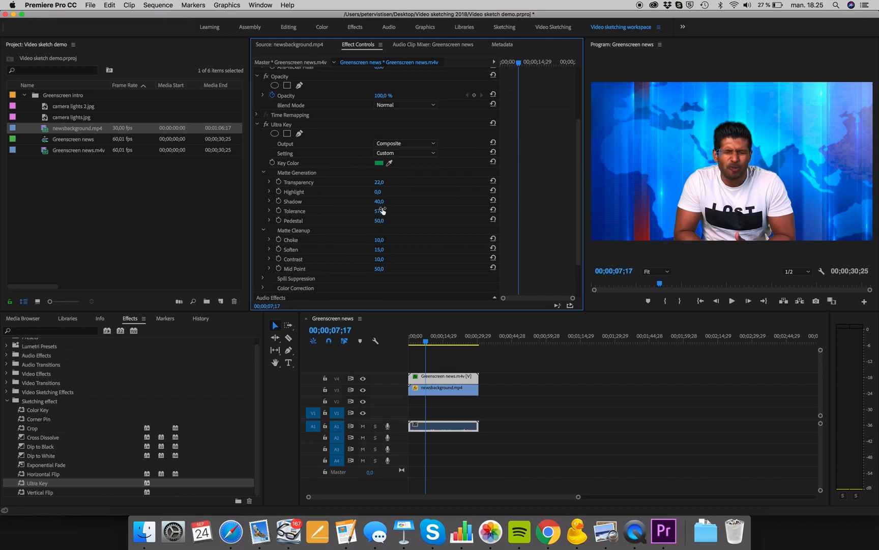
left_click(379, 212)
left_click(399, 193)
mouse_move(380, 193)
left_mouse_down()
mouse_move(405, 193)
mouse_move(382, 192)
mouse_move(405, 186)
mouse_move(391, 186)
left_mouse_up()
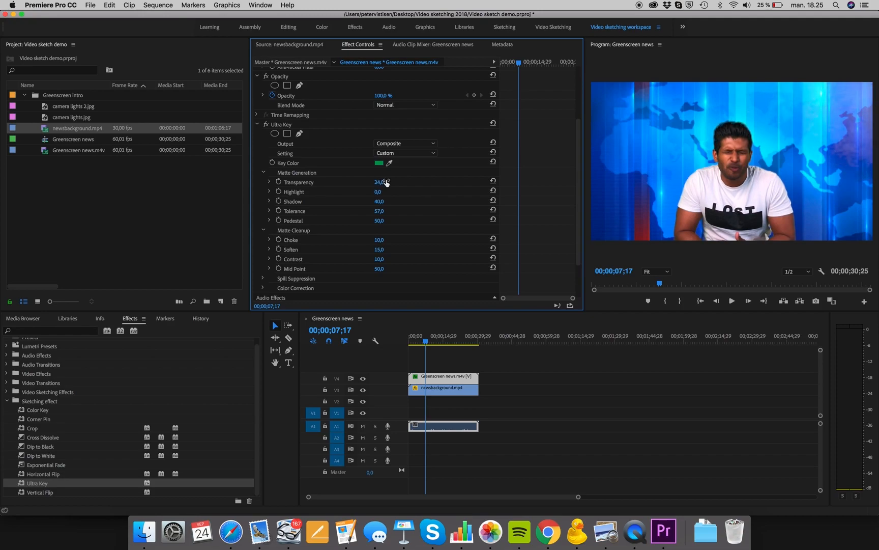
Resample the Ultra Key's key colour from the green background in the program monitor.
left_click(389, 162)
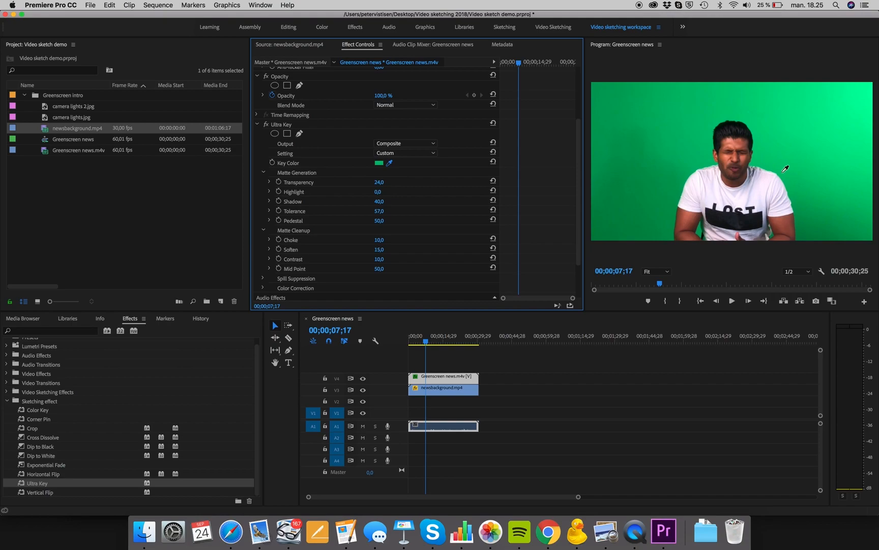
left_click(814, 222)
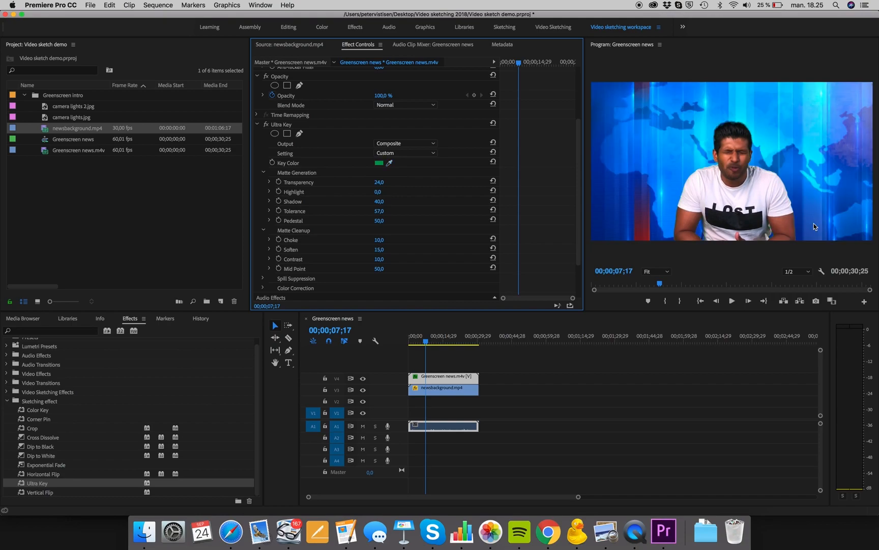
left_click(390, 163)
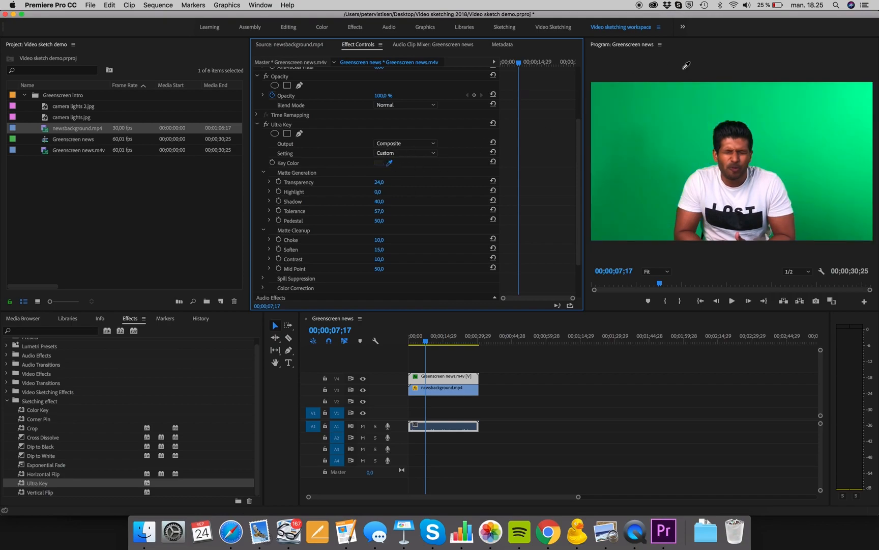
left_click(661, 111)
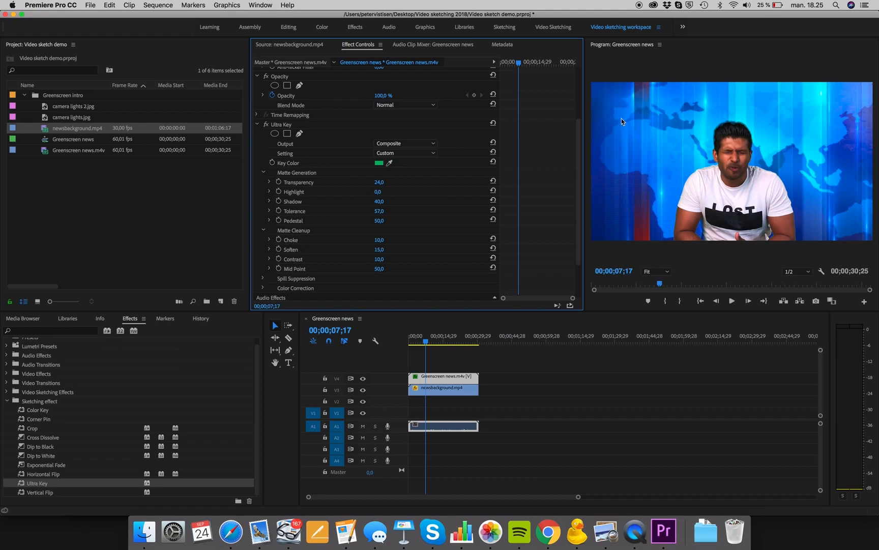
left_click(350, 162)
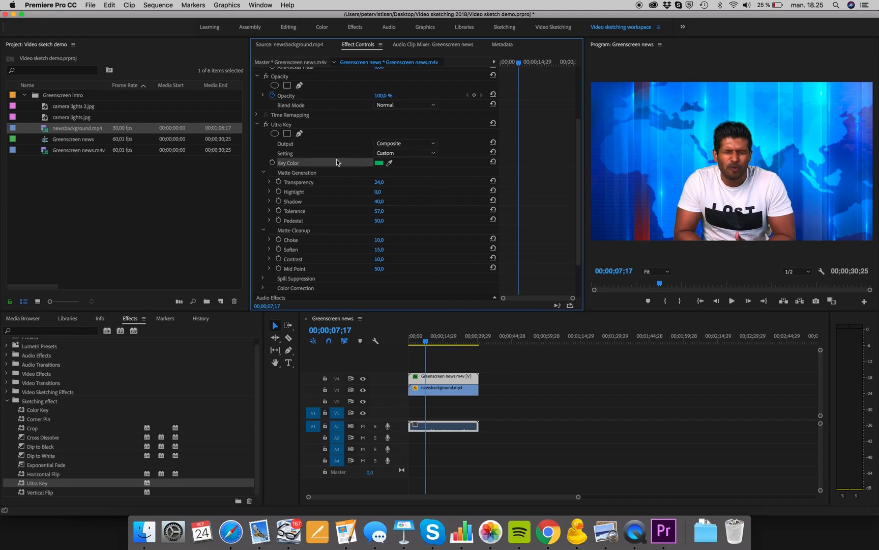
Remove the Ultra Key effect from the Greenscreen news clip.
mouse_move(426, 341)
left_mouse_down()
mouse_move(449, 342)
mouse_move(433, 344)
left_mouse_up()
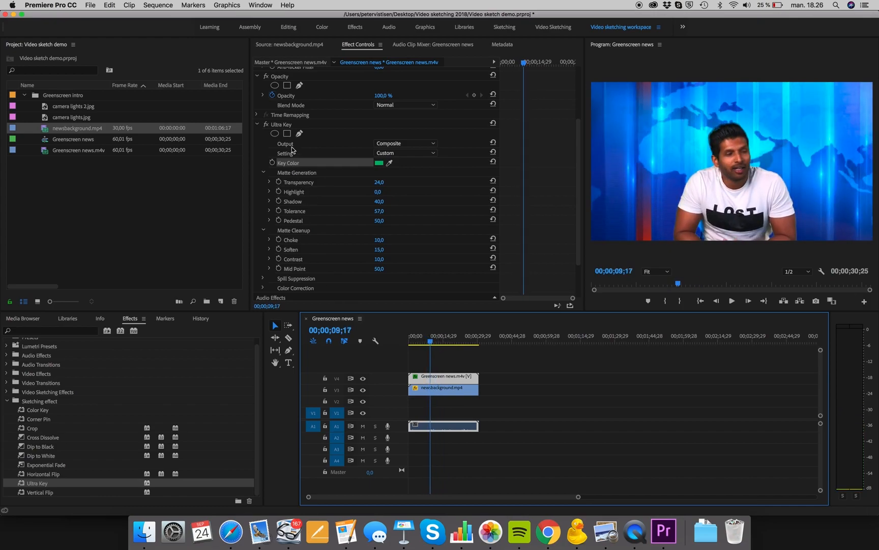
left_click(281, 126)
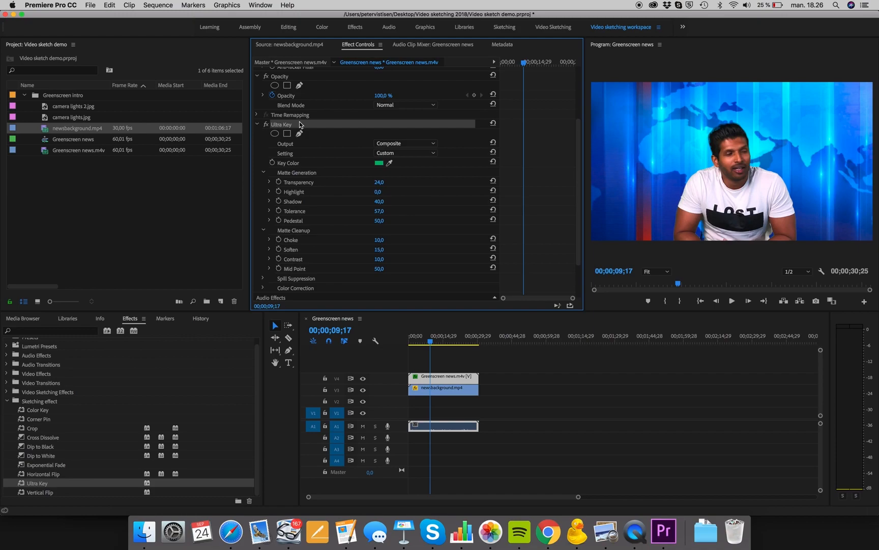
key("Delete")
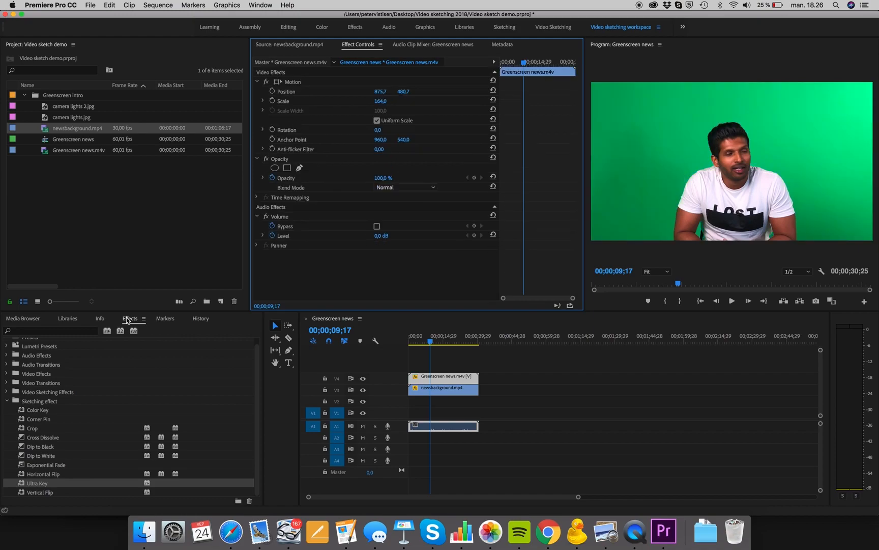
Apply Color Key to the Greenscreen news clip and sample the green background as its key colour.
left_click(43, 416)
left_click(41, 411)
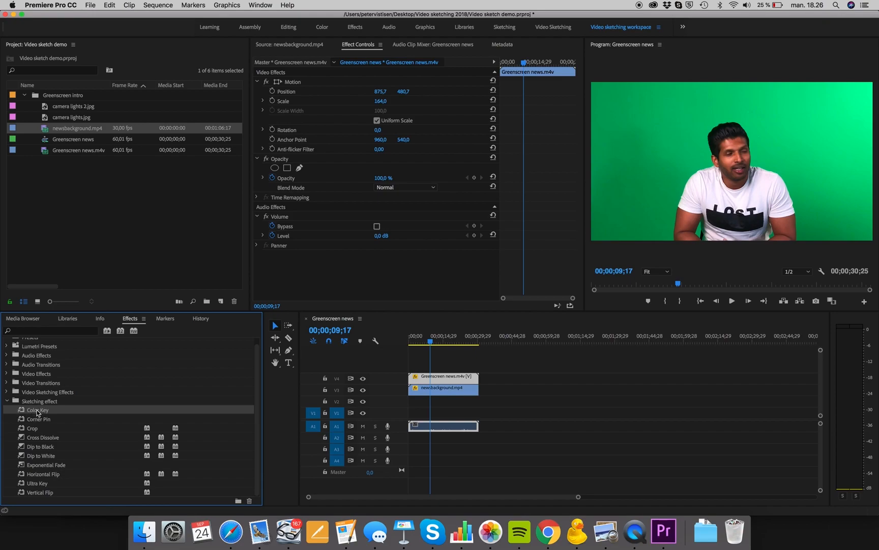
left_click_drag(31, 413, 456, 376)
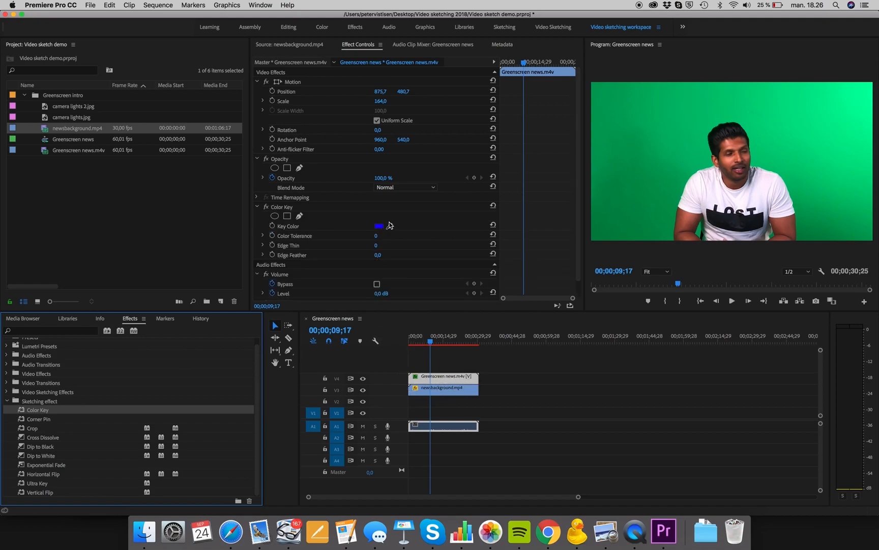
left_click_drag(394, 222, 659, 117)
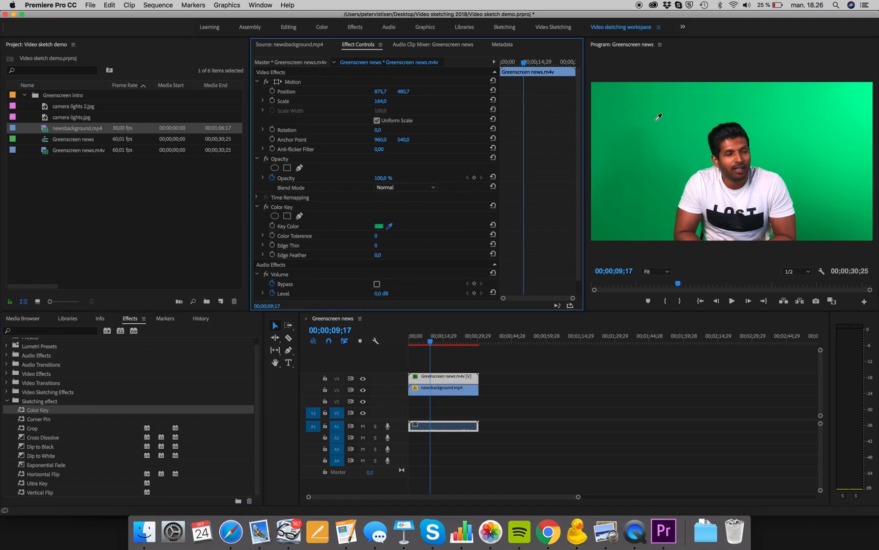
left_click_drag(667, 157, 655, 164)
Set the Color Key's Color Tolerance to 44, Edge Thin to 2 and Edge Feather to 3,4.
left_click_drag(376, 235, 400, 236)
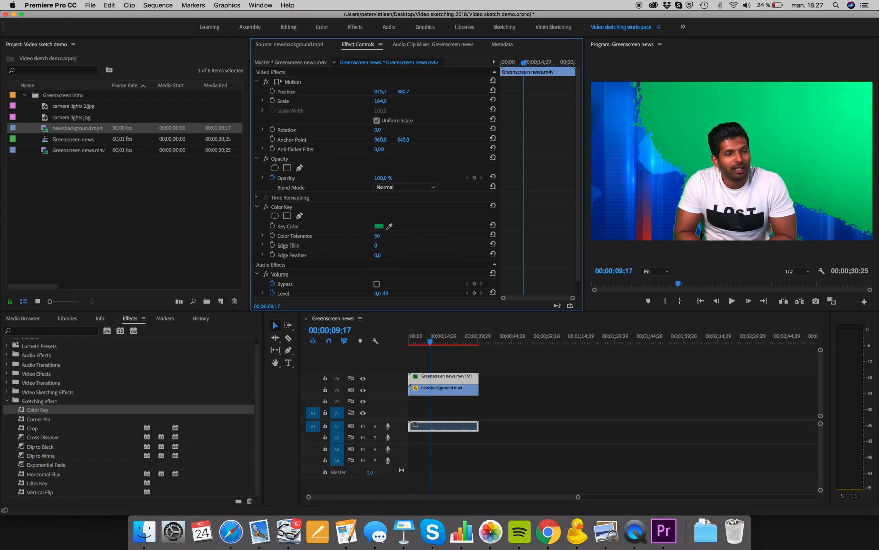
left_click_drag(378, 255, 380, 255)
left_click_drag(376, 245, 379, 245)
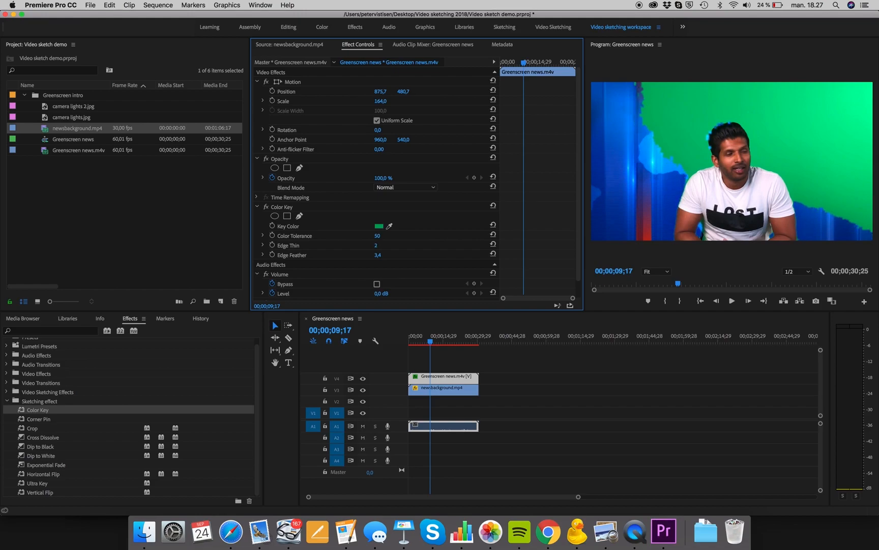
left_click_drag(376, 245, 379, 245)
mouse_move(377, 236)
left_mouse_down()
mouse_move(364, 236)
mouse_move(382, 236)
left_mouse_up()
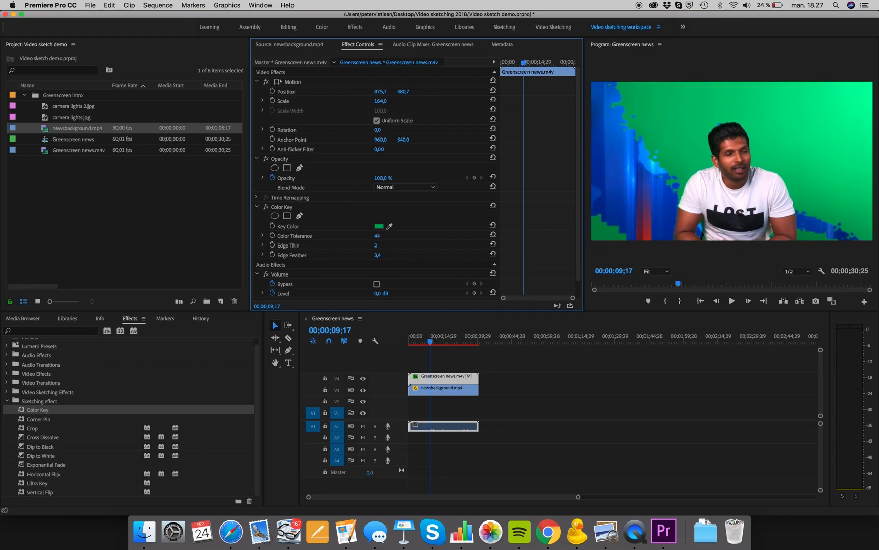
Copy the Color Key effect and paste a duplicate onto the same clip.
scroll(388, 236, "down", 2)
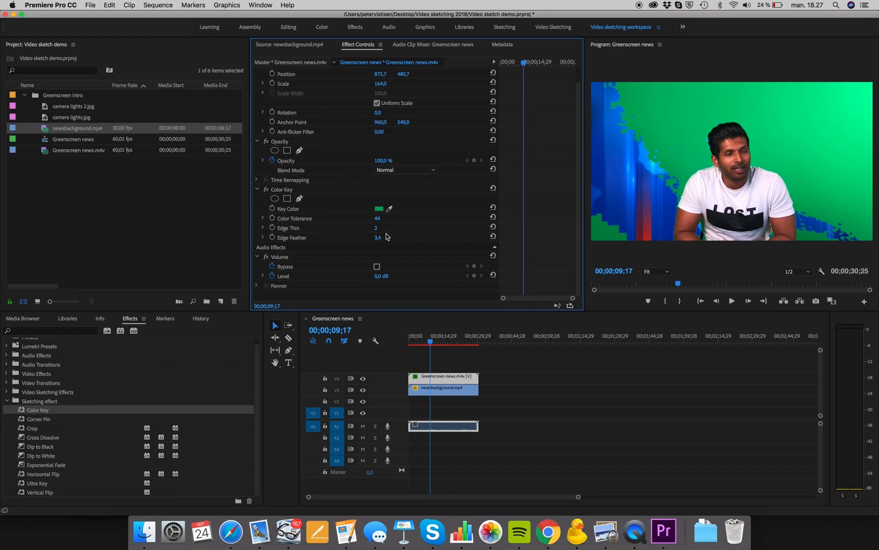
left_click(288, 190)
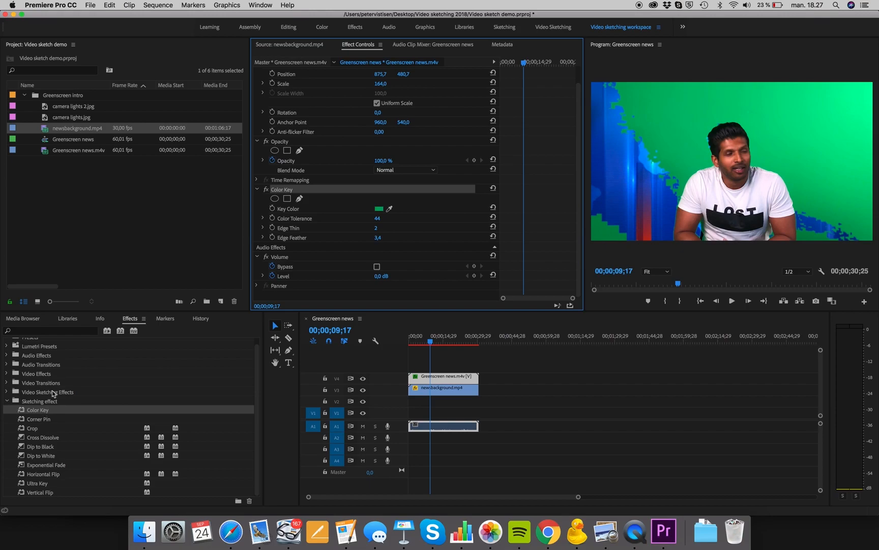
right_click(289, 191)
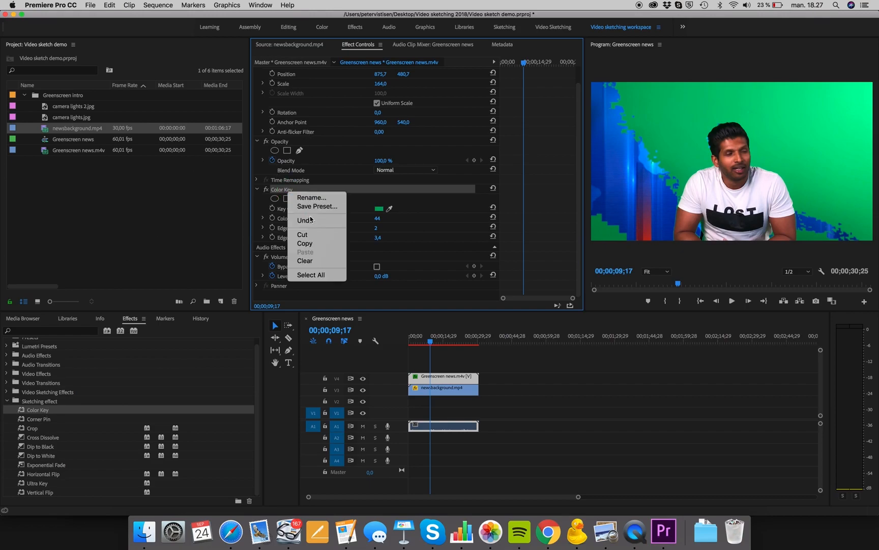
left_click(305, 244)
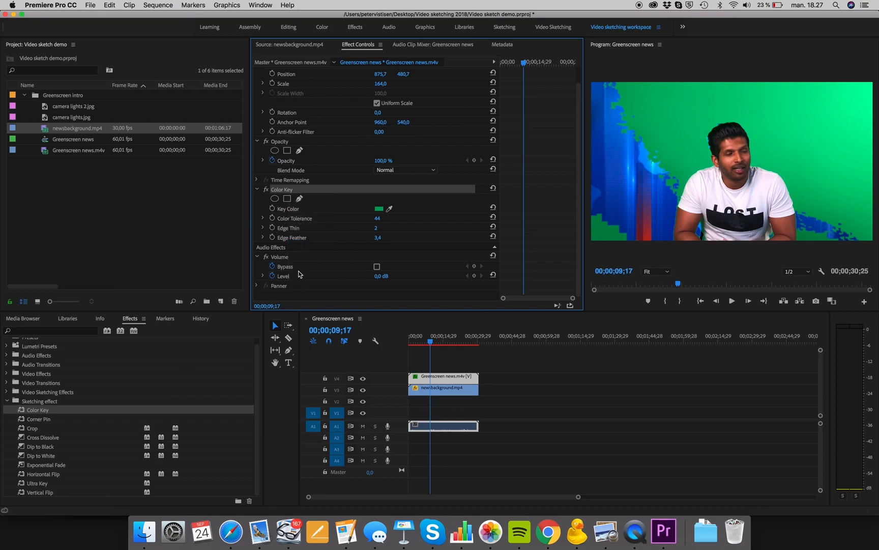
right_click(308, 297)
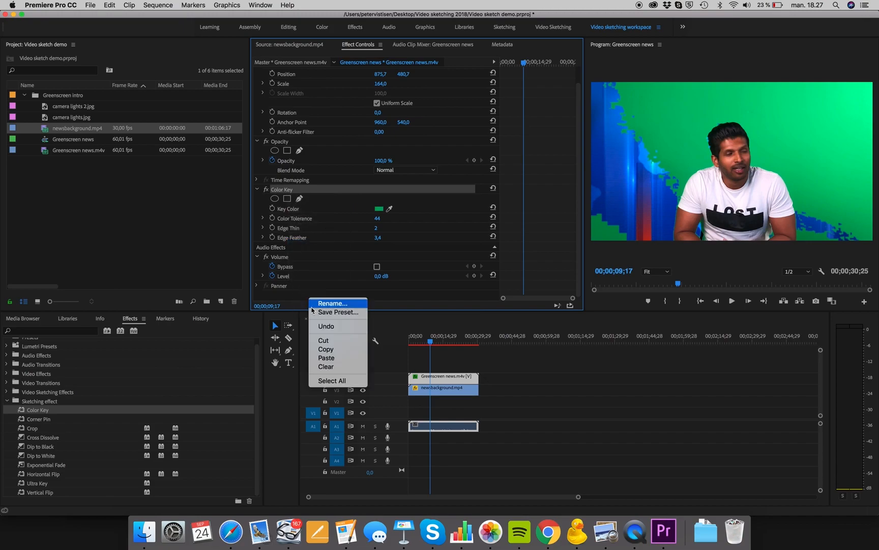
left_click(334, 361)
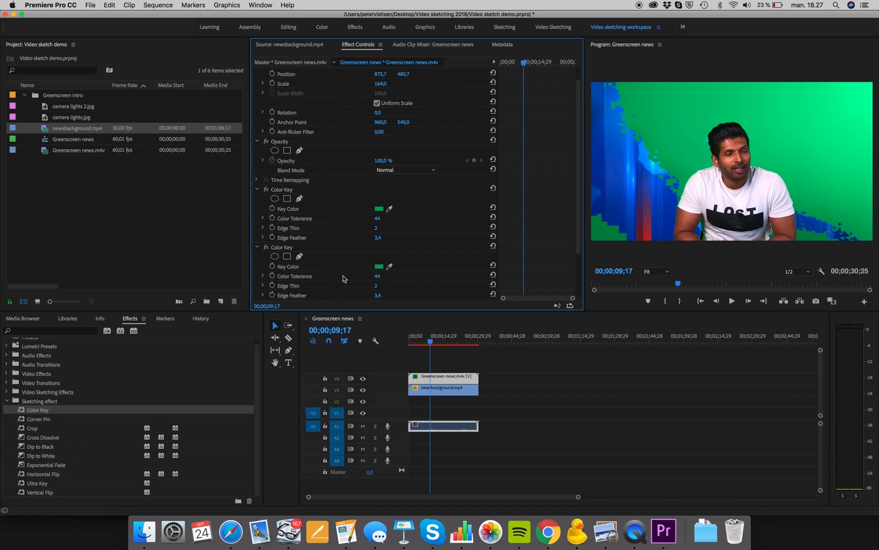
Sample a lighter green for the second Color Key and set its Color Tolerance to 89.
scroll(392, 267, "down", 2)
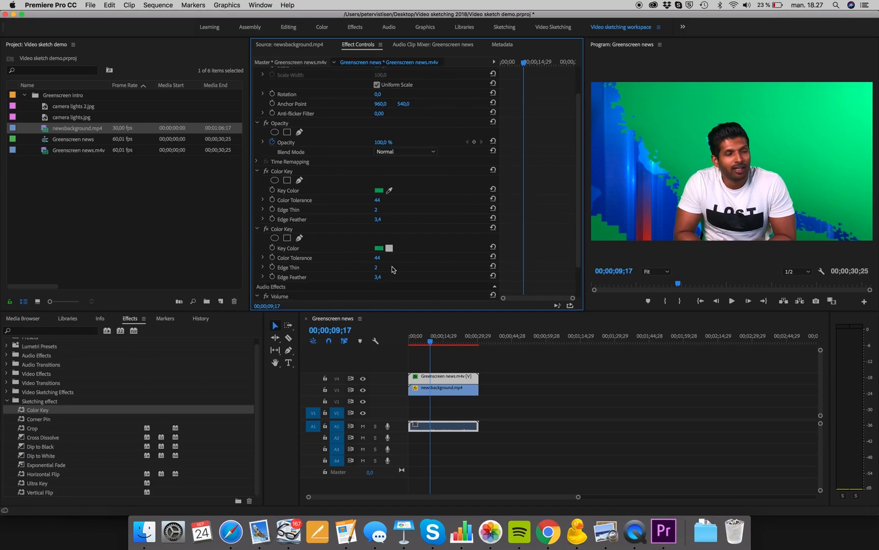
left_click(389, 248)
left_click(390, 248)
left_click(777, 122)
left_click(800, 200)
left_click(389, 248)
left_click(849, 105)
left_click_drag(377, 258, 402, 257)
left_click_drag(377, 258, 377, 258)
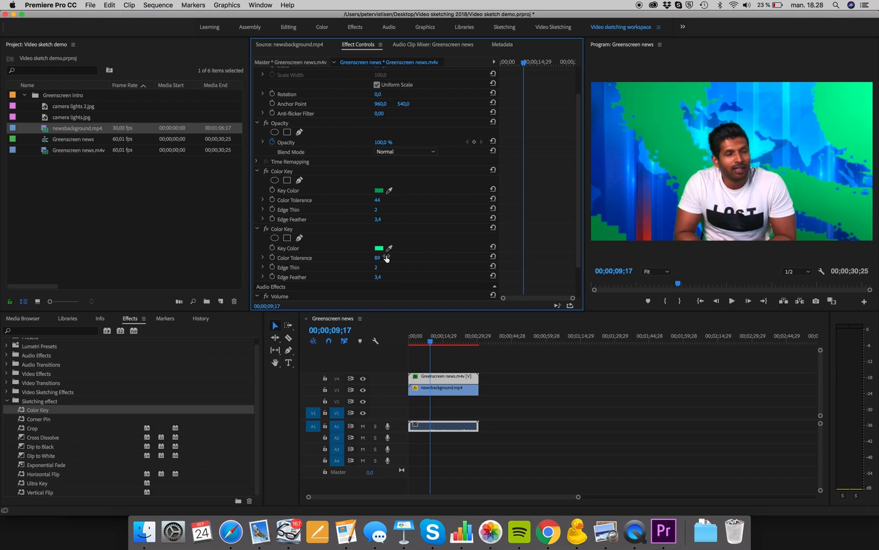
Paste a third Color Key, sample the remaining green near the presenter, and set its Color Tolerance to 53.
scroll(325, 253, "down", 3)
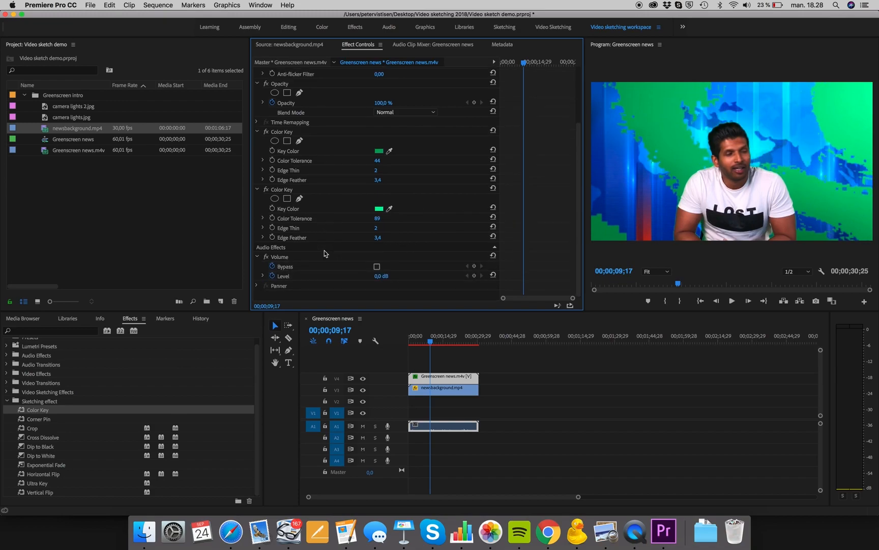
right_click(337, 294)
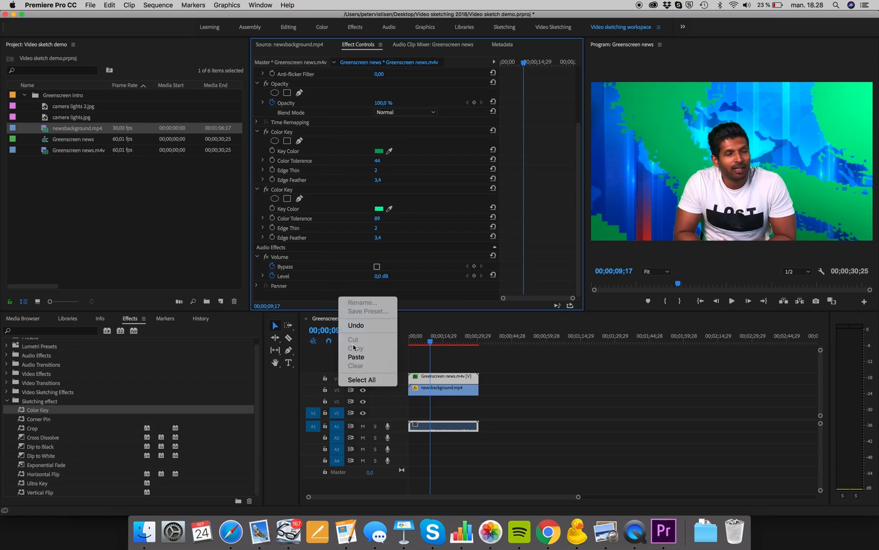
left_click(353, 356)
left_click(389, 266)
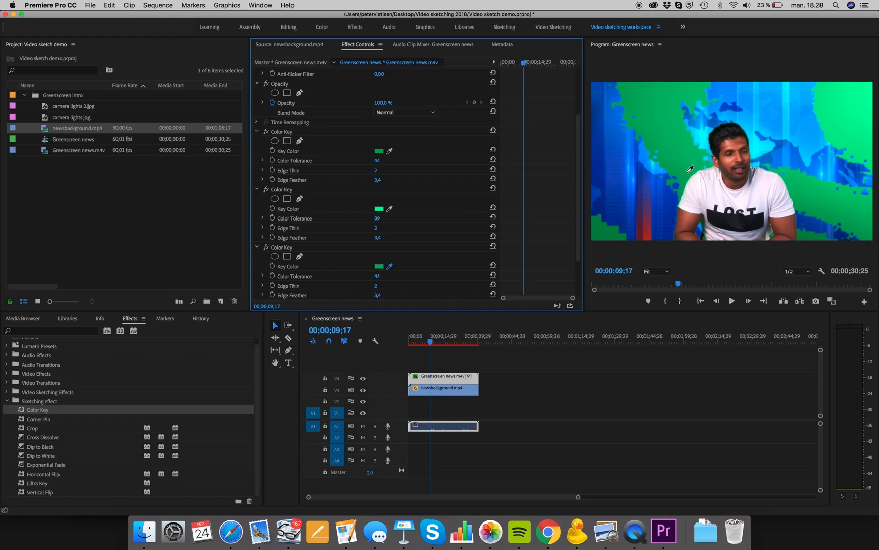
left_click(686, 179)
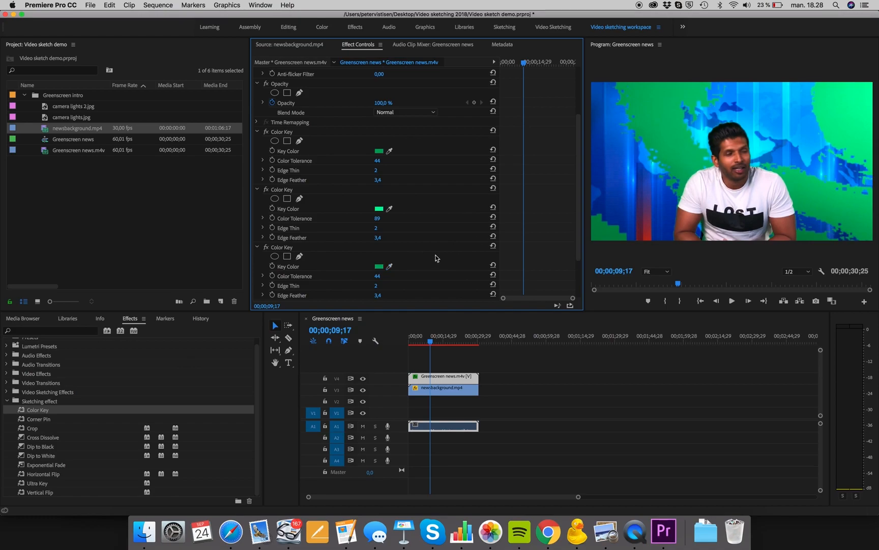
left_click_drag(377, 276, 381, 275)
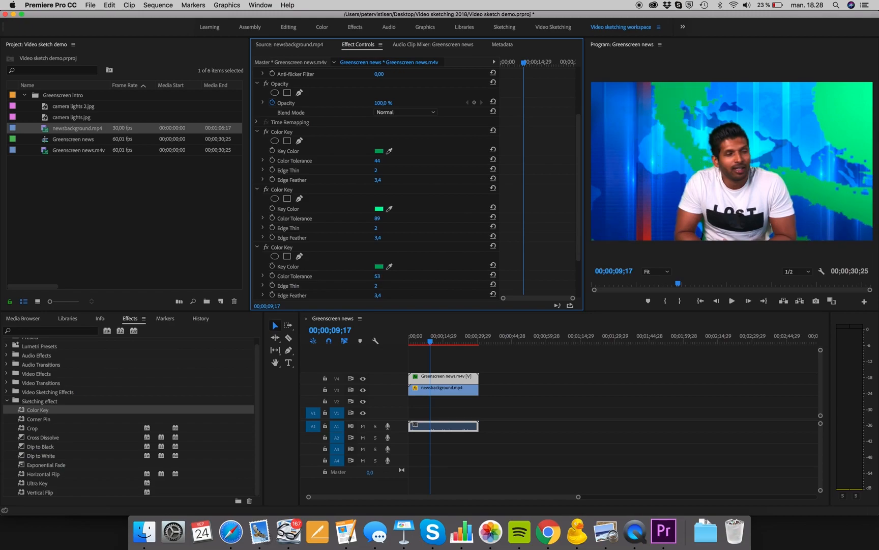
Play back the composite from near the start to review the key.
left_click(413, 341)
key("space")
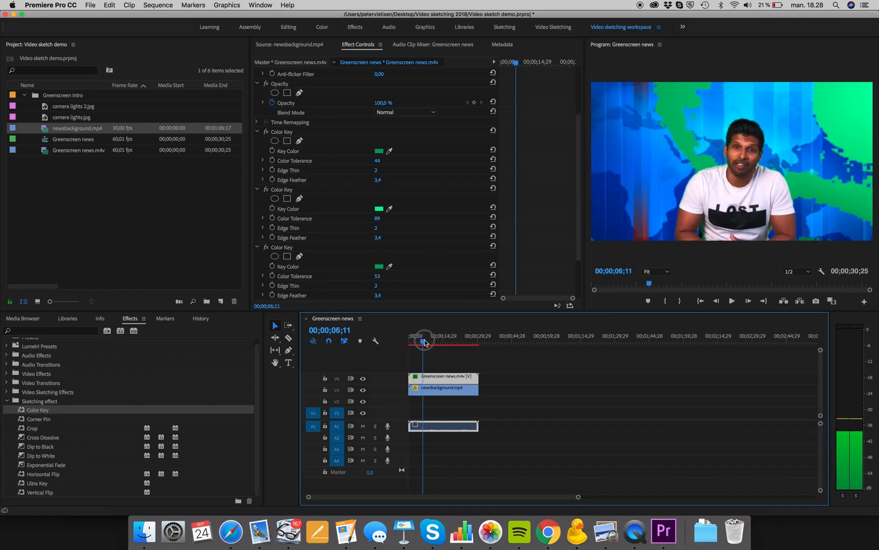
key("space")
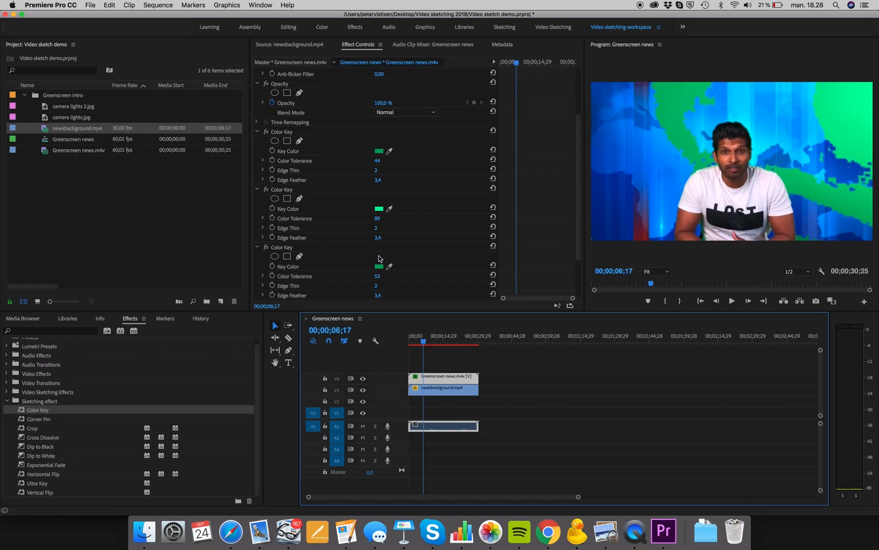
Paste a fourth Color Key onto the clip, sample a darker green in the background, and set its Color Tolerance to 68.
scroll(379, 257, "down", 3)
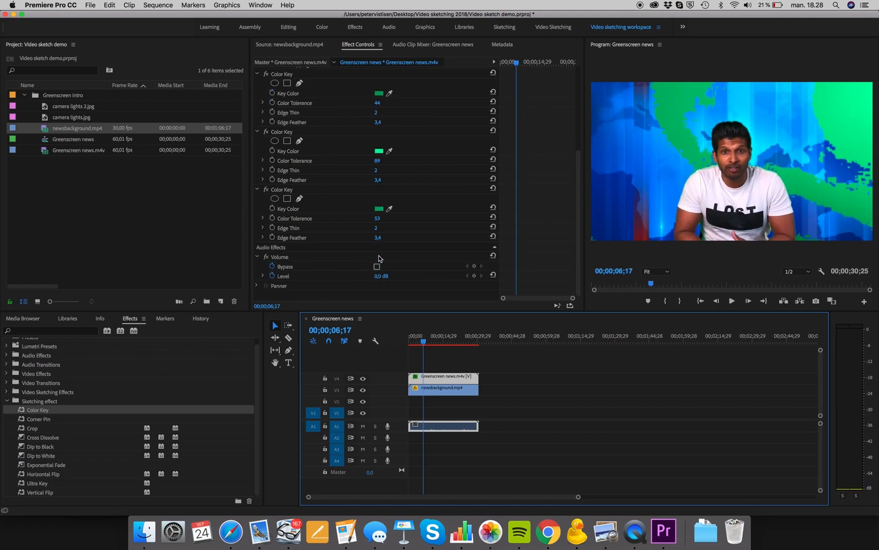
right_click(371, 297)
left_click(394, 357)
scroll(390, 284, "down", 3)
left_click(390, 209)
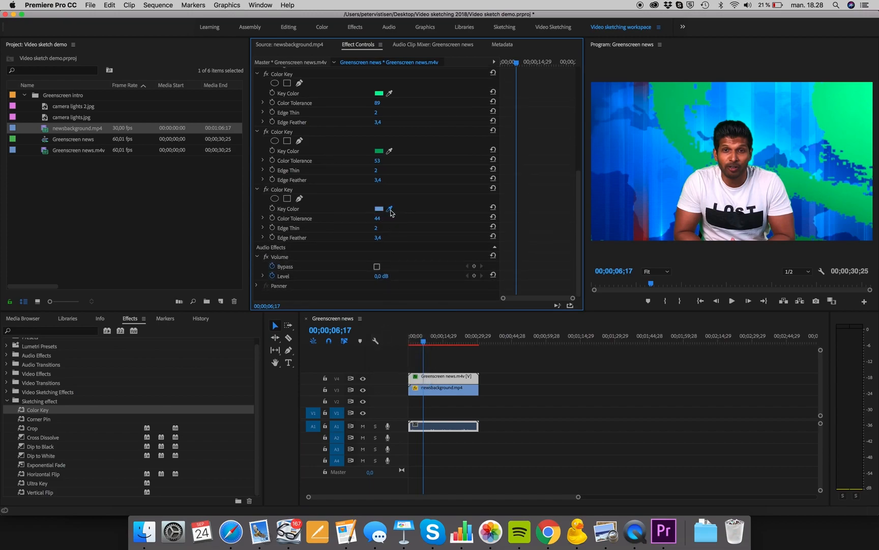
left_click(848, 209)
left_click_drag(377, 218, 386, 218)
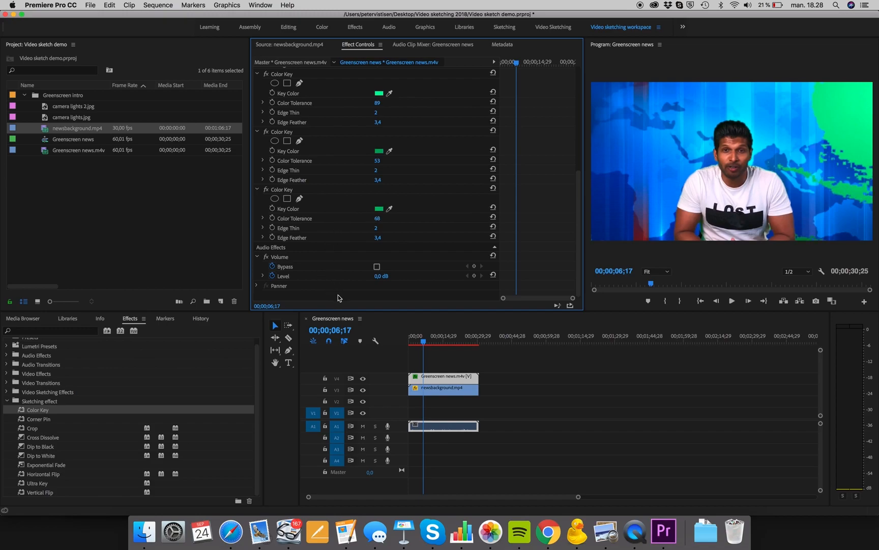
Paste a fifth Color Key, sample the bright green in the upper background, and set its Color Tolerance to 111.
right_click(338, 295)
left_click(371, 359)
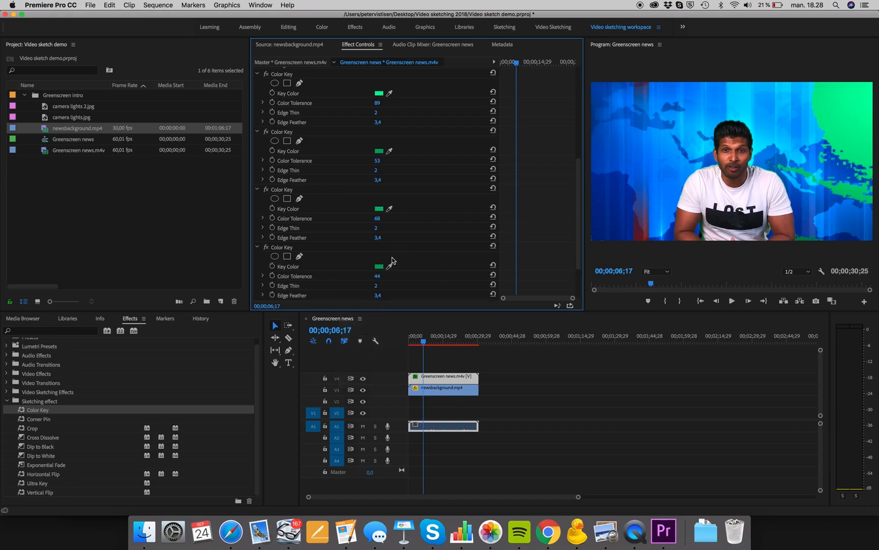
scroll(414, 248, "down", 3)
left_click(389, 208)
left_click(823, 158)
left_click(862, 98)
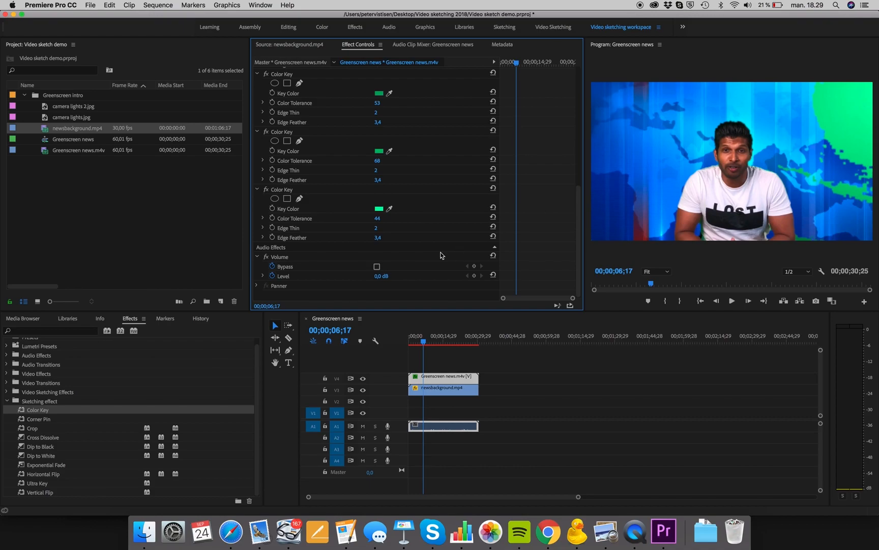
left_click_drag(377, 217, 411, 218)
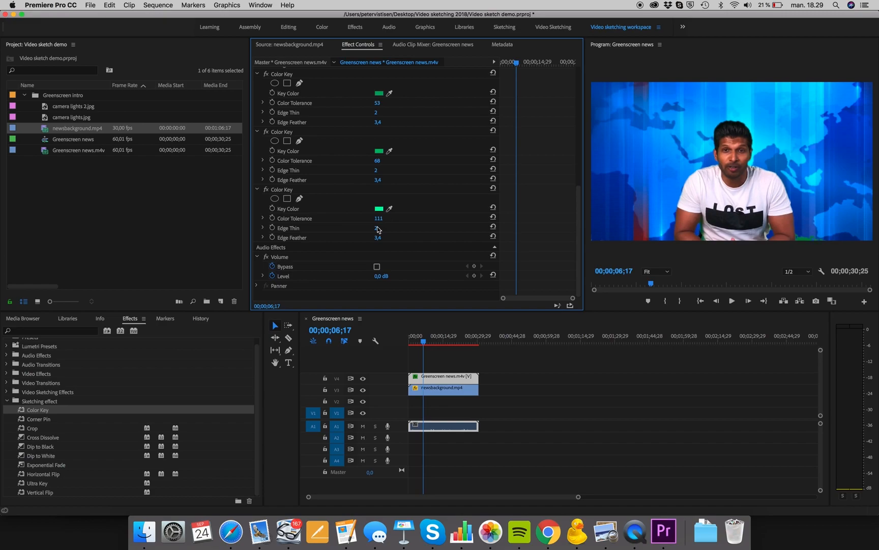
At a later frame, paste a sixth Color Key and sample the remaining green beside the presenter.
left_click(426, 346)
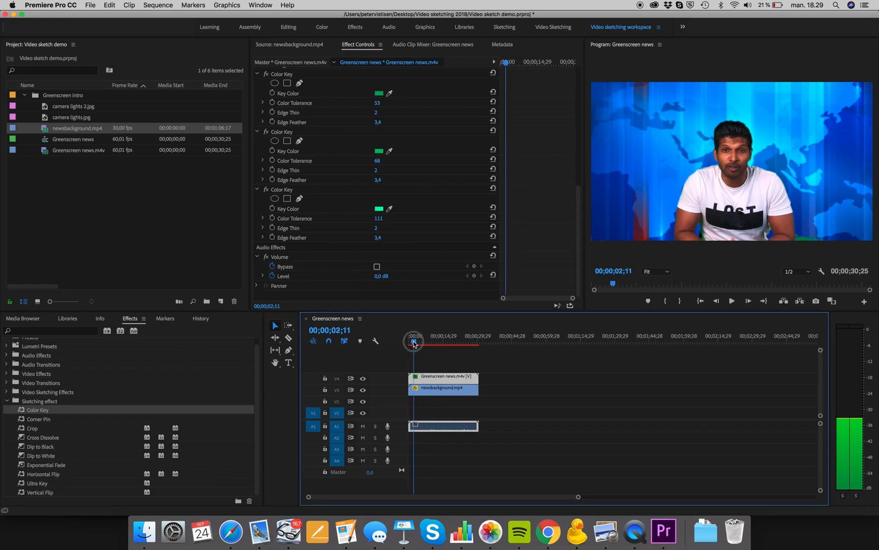
left_click_drag(425, 348, 460, 348)
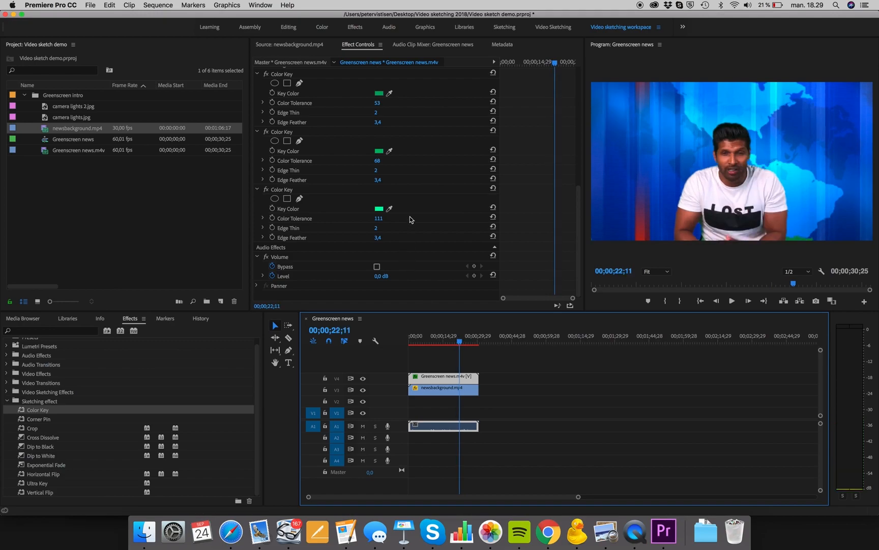
right_click(374, 299)
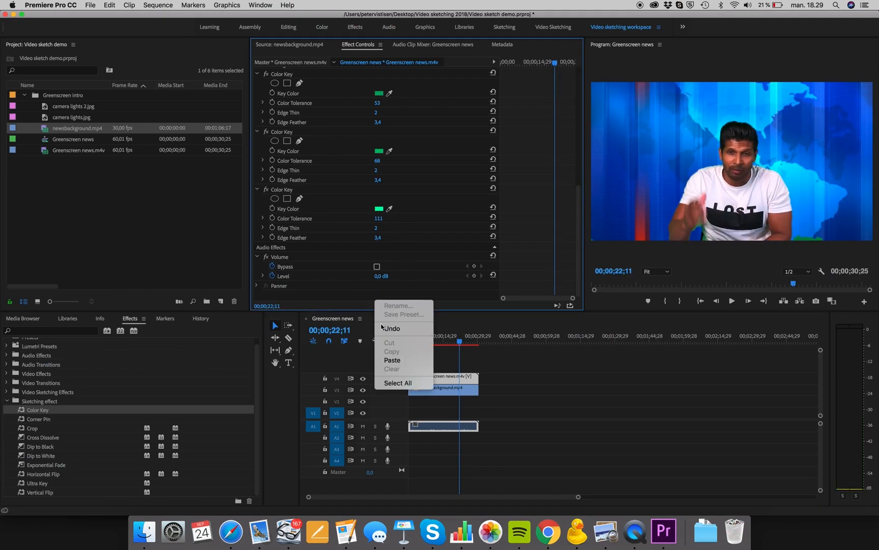
left_click(393, 360)
scroll(385, 273, "down", 3)
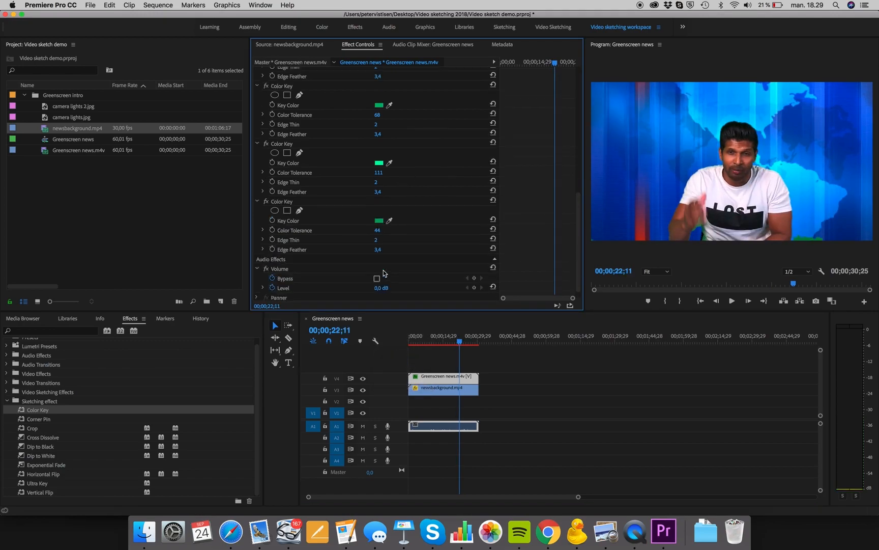
left_click(390, 208)
left_click(802, 239)
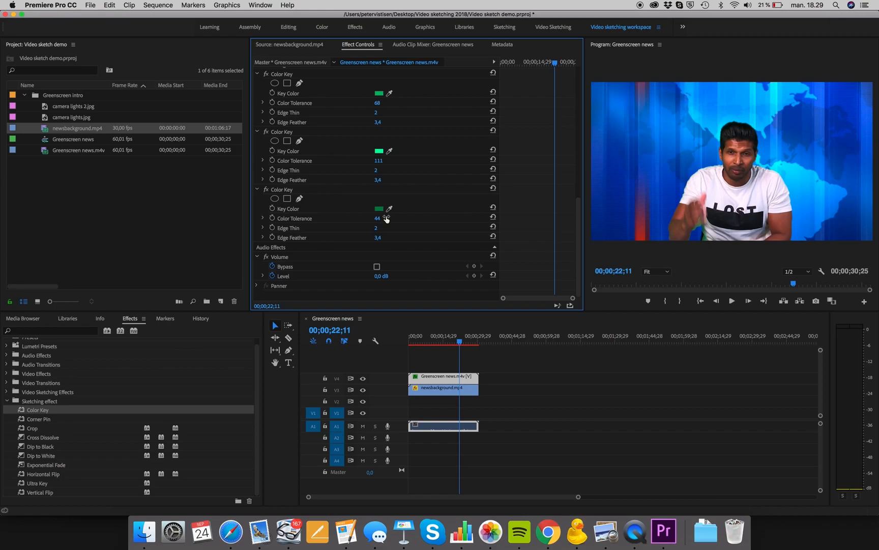
Play back the composite from the start to review the key.
left_click_drag(461, 337, 412, 338)
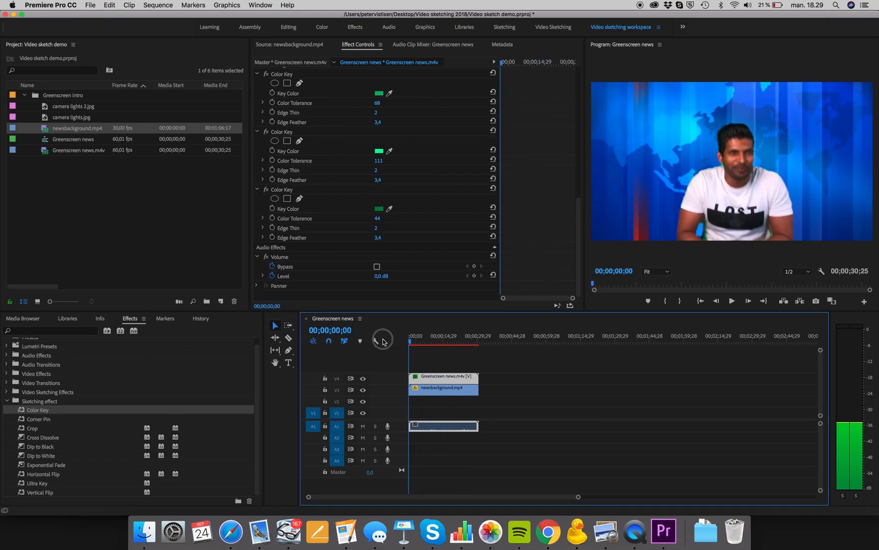
key("space")
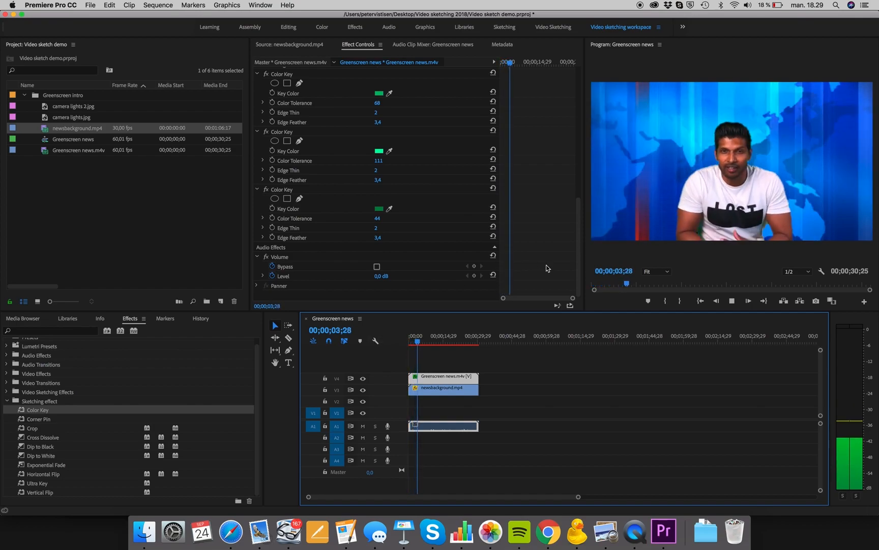
key("space")
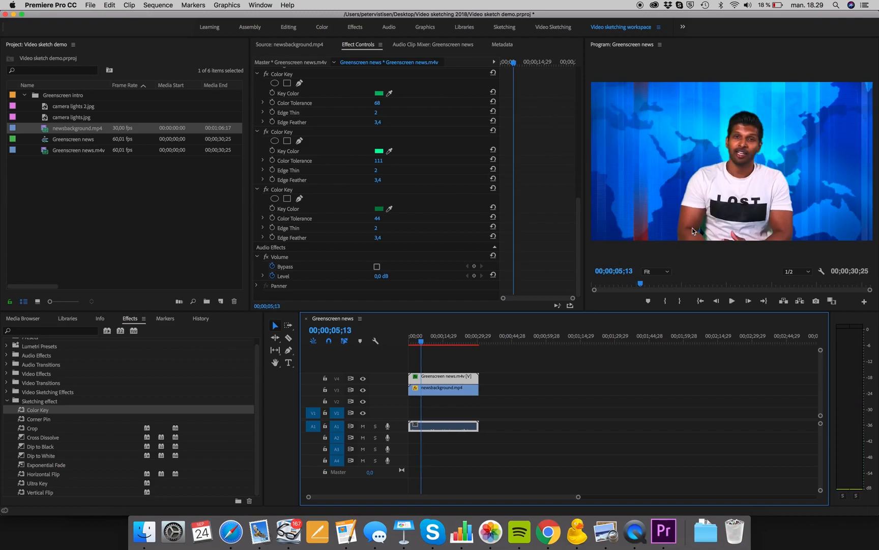
Lower the Program monitor playback resolution to 1/4 and play the composite from the start.
left_click(809, 272)
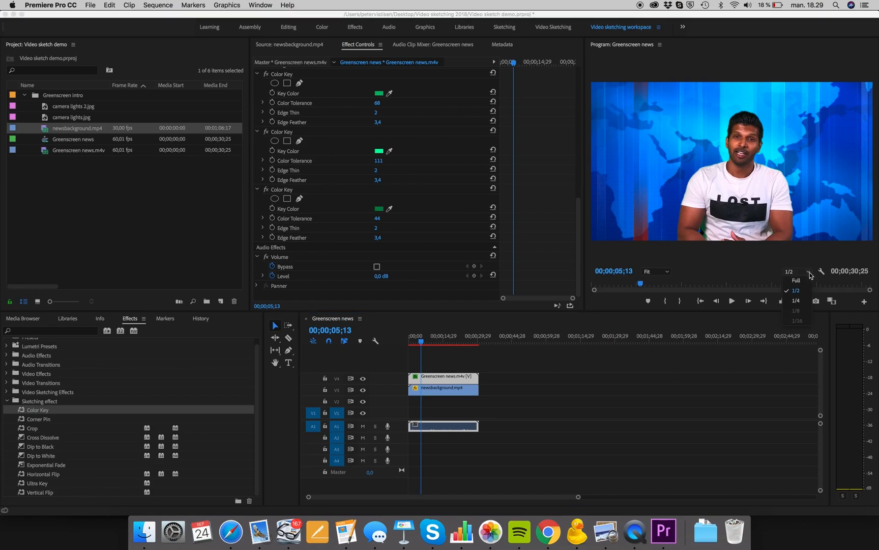
left_click(797, 304)
left_click(395, 340)
key("Home")
key("space")
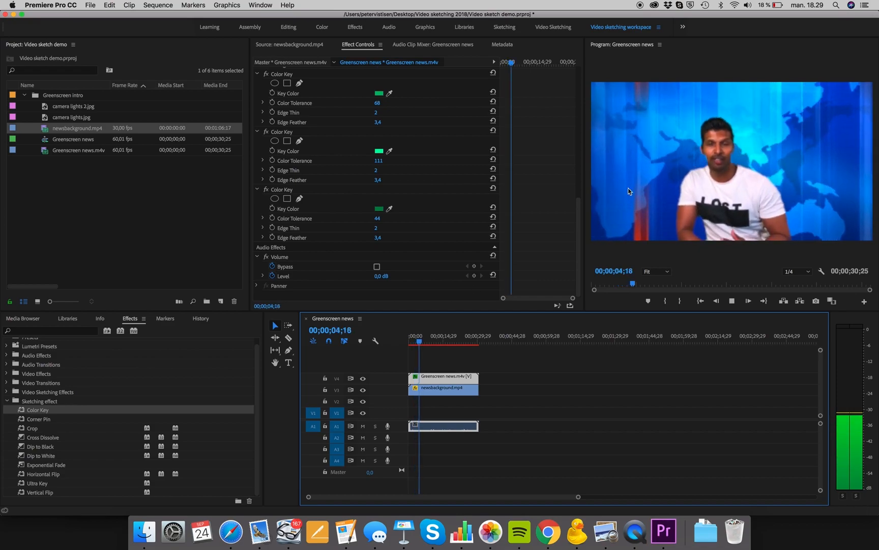
key("space")
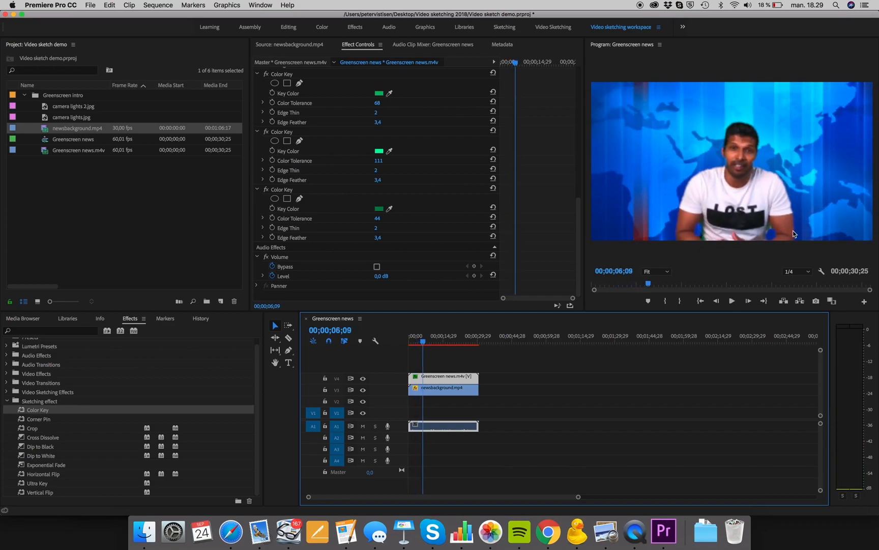
Replay the composite to review the key and return the playhead to the start.
left_click(809, 274)
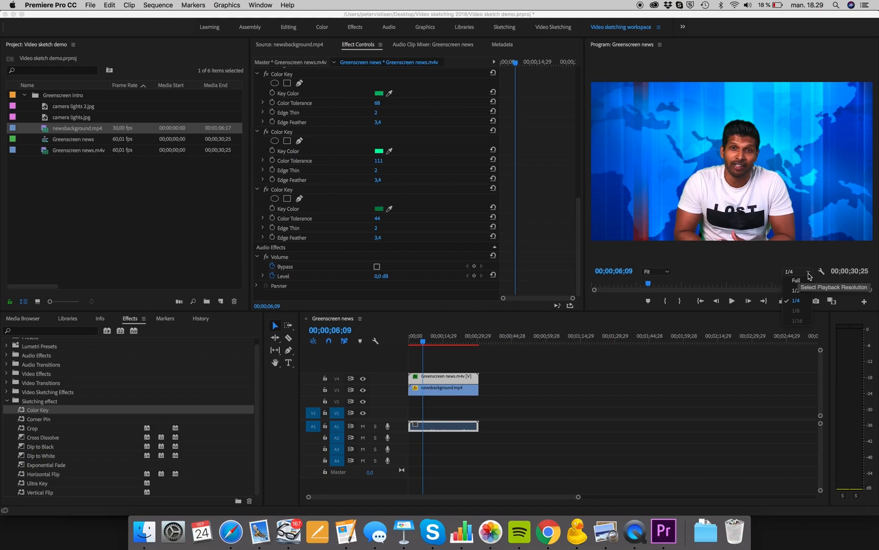
left_click(739, 275)
key("space")
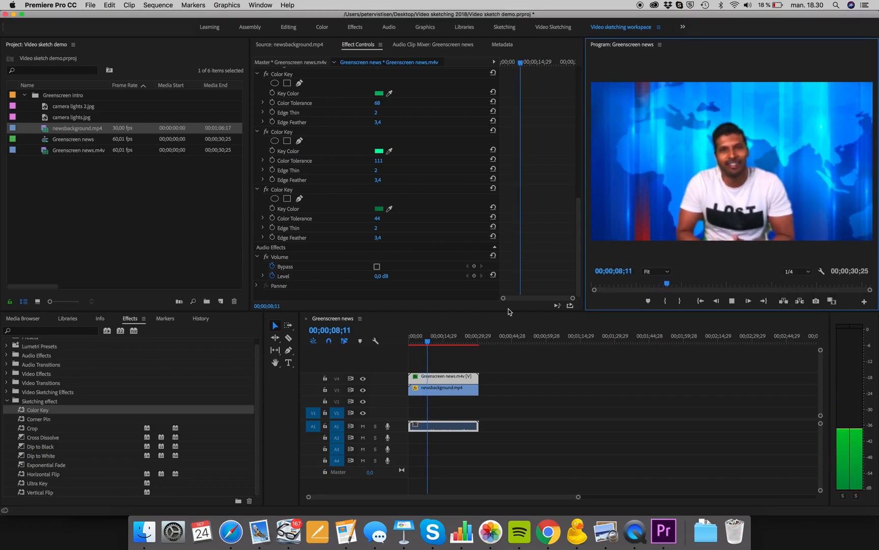
key("space")
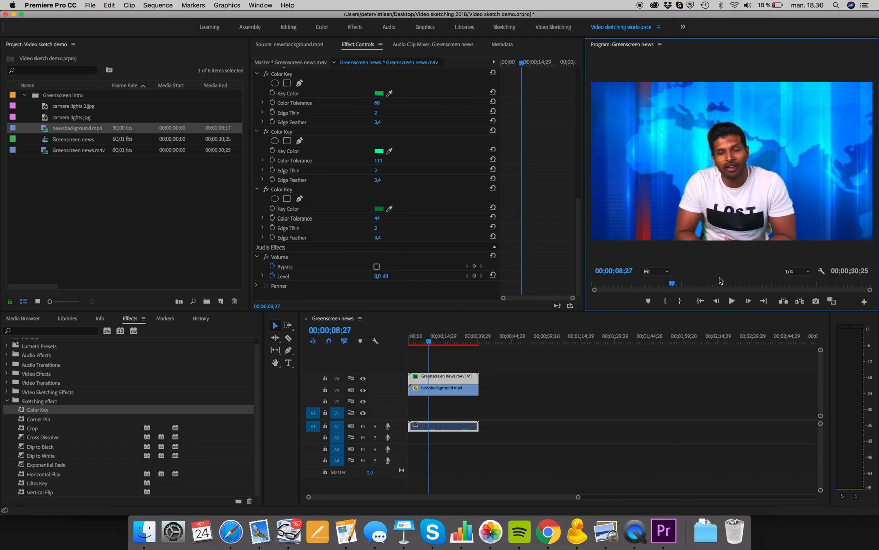
left_click_drag(723, 281, 562, 287)
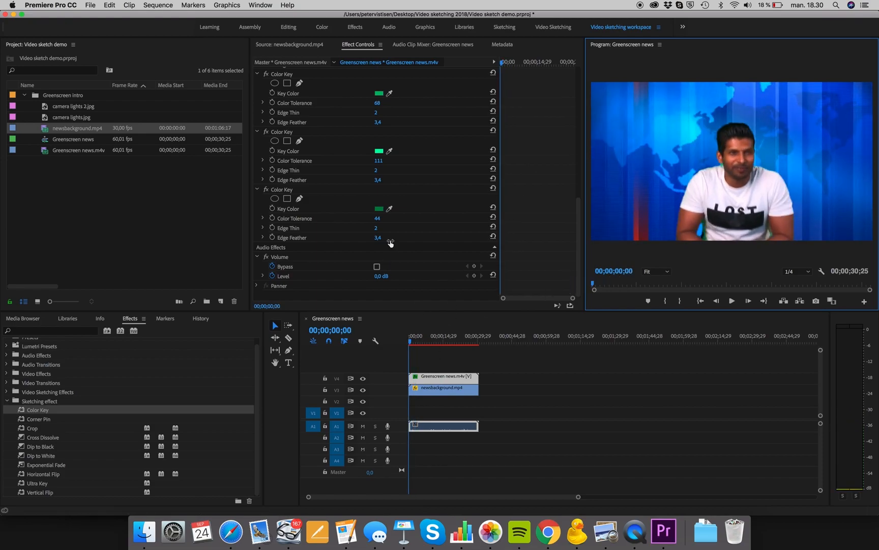
Delete all the stacked Color Key effects from the Greenscreen news clip.
scroll(352, 229, "up", 8)
scroll(354, 196, "up", 6)
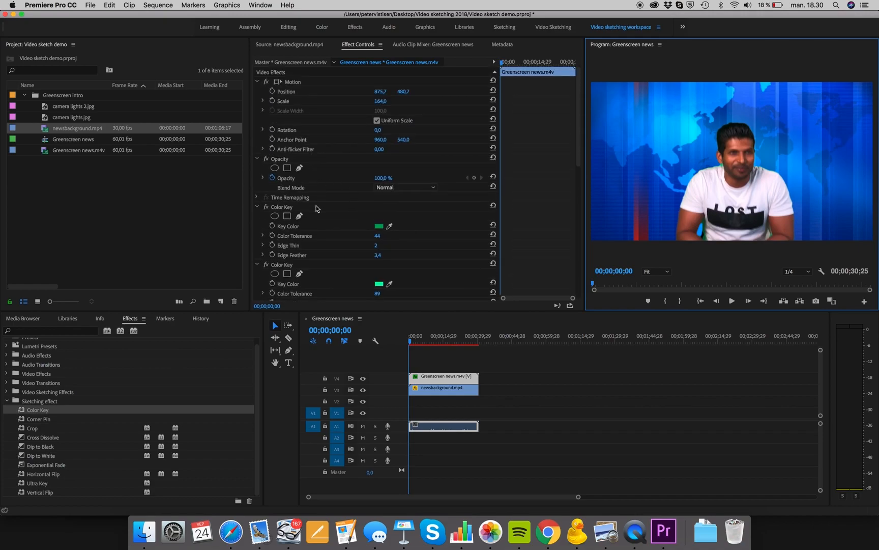
left_click(316, 208)
scroll(316, 210, "down", 10)
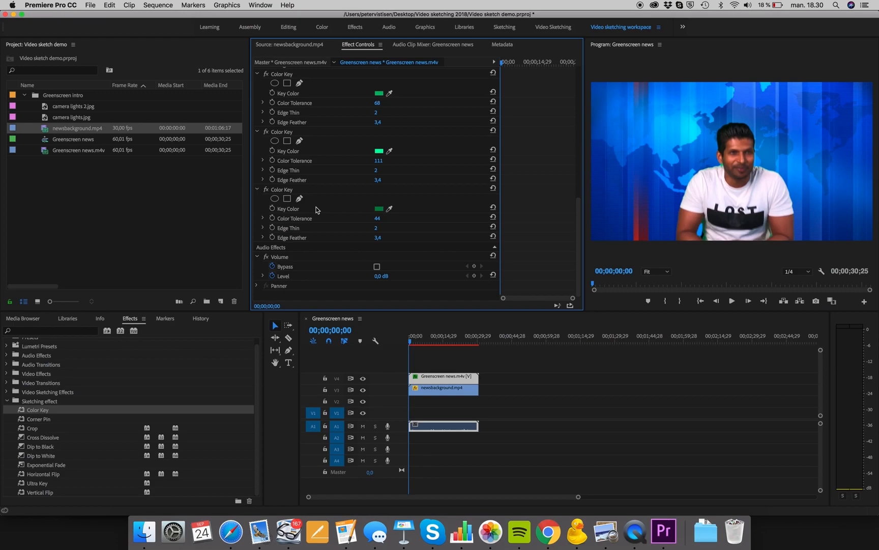
left_click(351, 193)
left_click_drag(351, 192, 326, 124)
key("Delete")
left_click(326, 124)
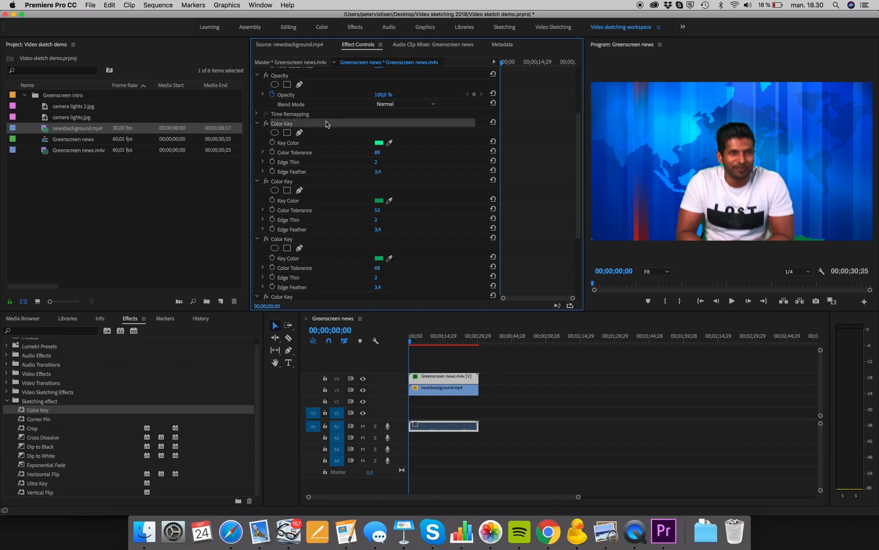
key("Delete")
left_click(326, 124)
key("Delete")
left_click(326, 124)
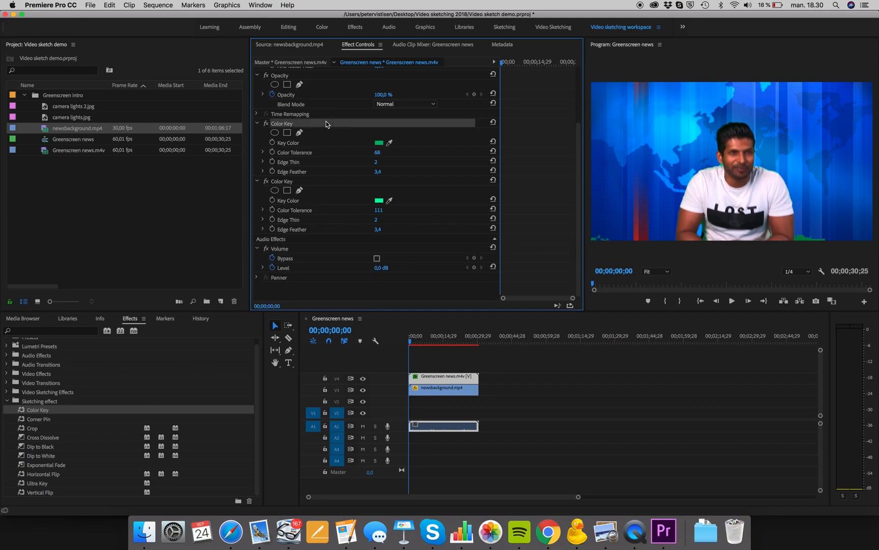
key("Delete")
left_click(326, 124)
key("Delete")
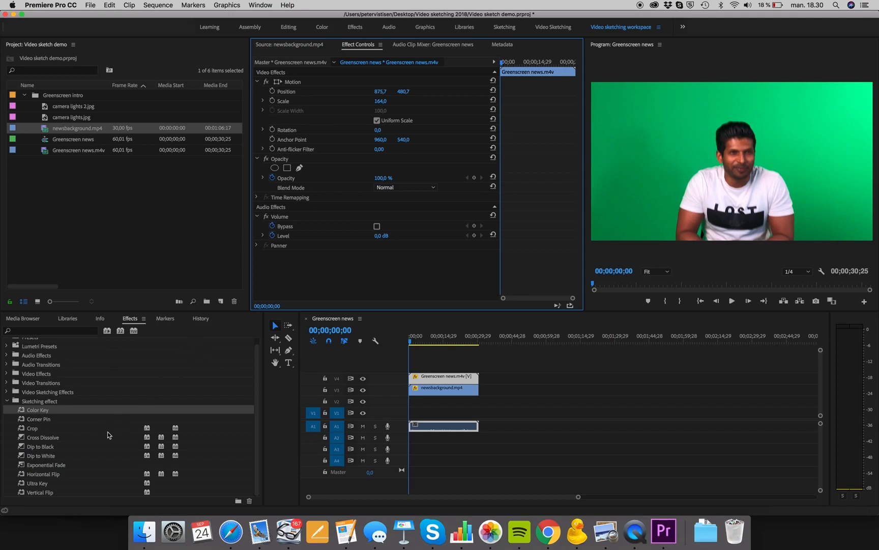
Apply Ultra Key to the Greenscreen news clip and sample the green background as its Key Color.
left_click_drag(35, 488, 448, 377)
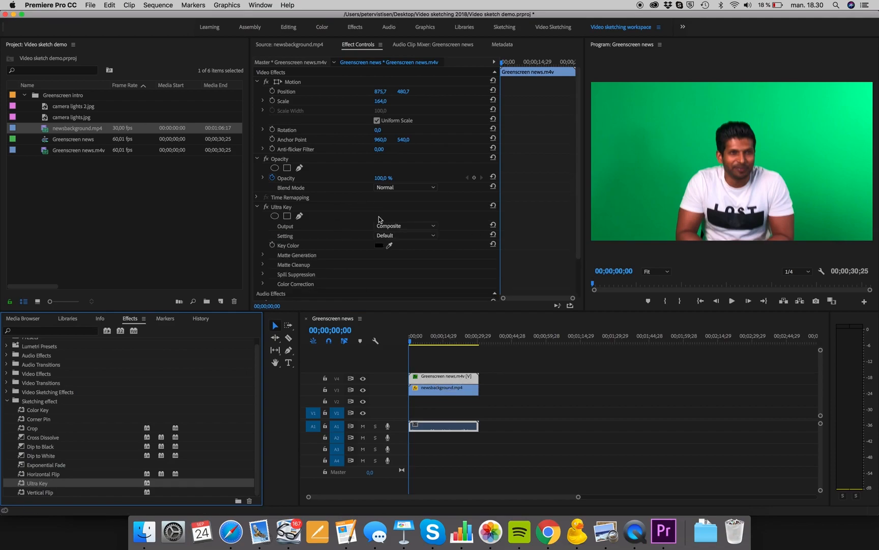
left_click(389, 245)
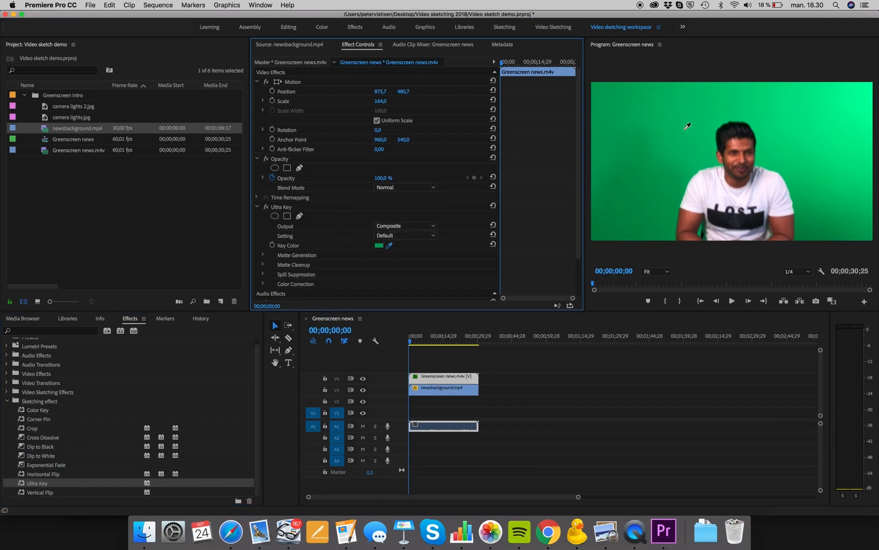
left_click(649, 160)
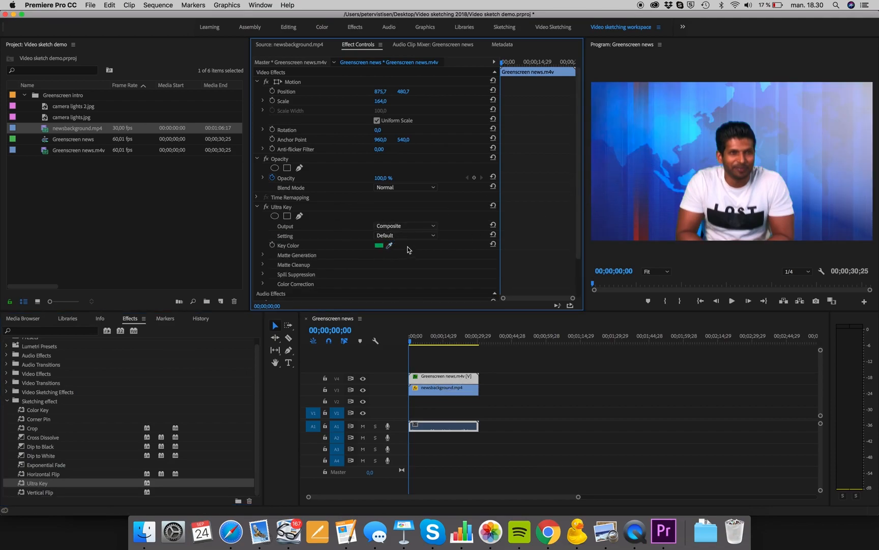
Set the Ultra Key setting to Aggressive and lower the Matte Generation Highlight to 0.
left_click(264, 255)
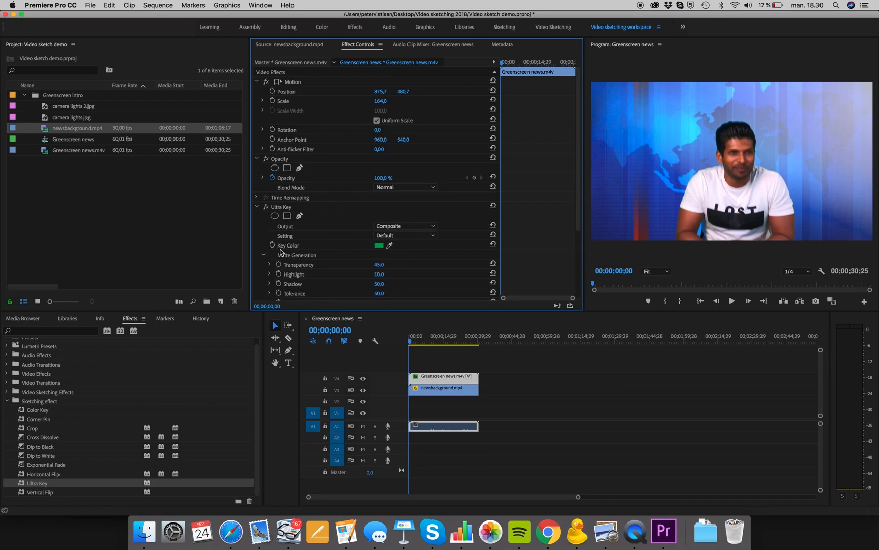
left_click(413, 235)
left_click(396, 263)
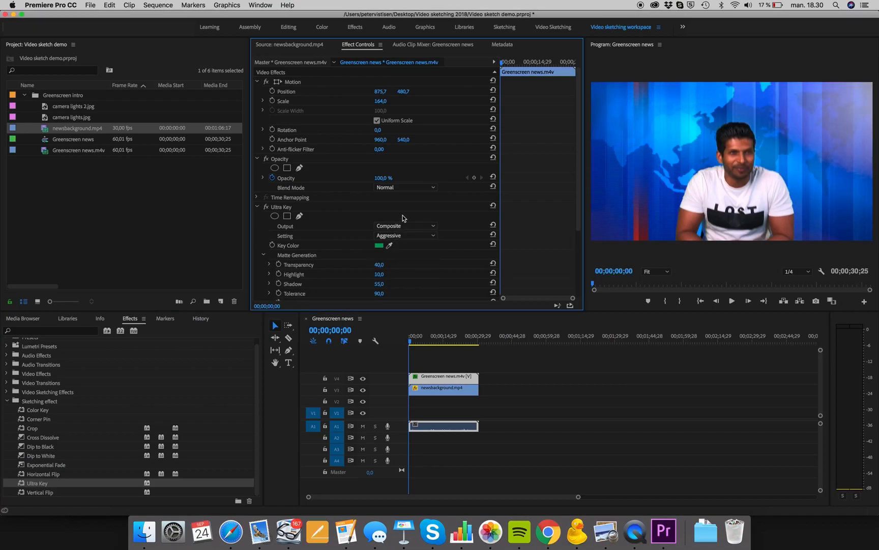
scroll(403, 218, "down", 3)
left_click_drag(383, 229, 387, 229)
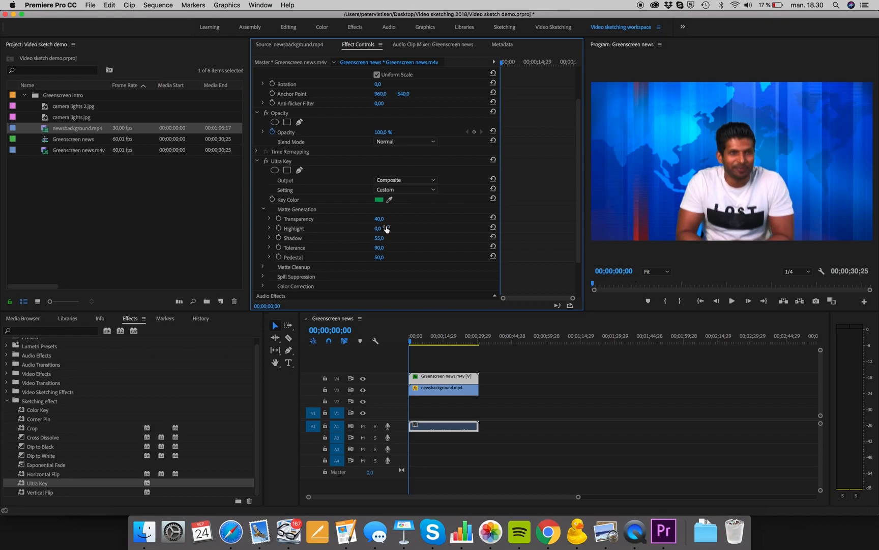
Play the composite from the start to review the Ultra Key result.
left_click_drag(428, 341, 368, 346)
key("space")
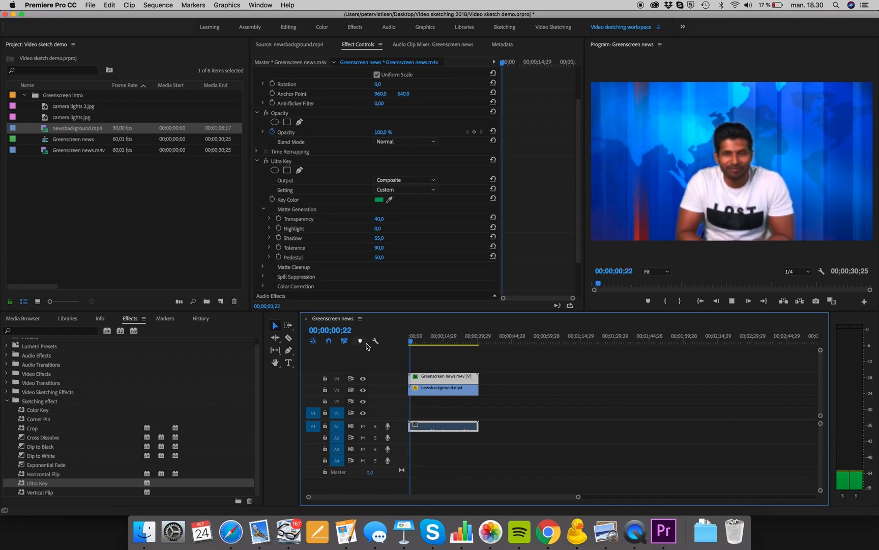
key("space")
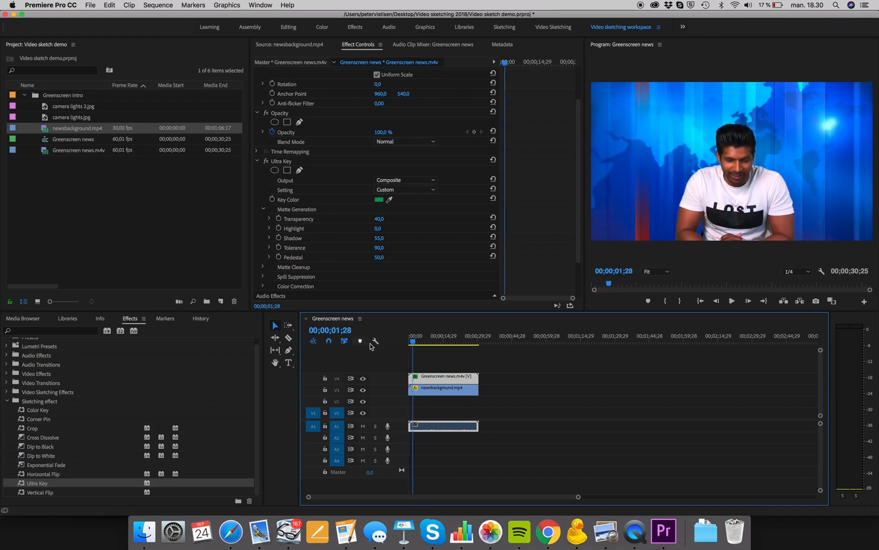
Set the Ultra Key Shadow to 68 and resample the green background as the Key Color.
left_click_drag(413, 341, 477, 345)
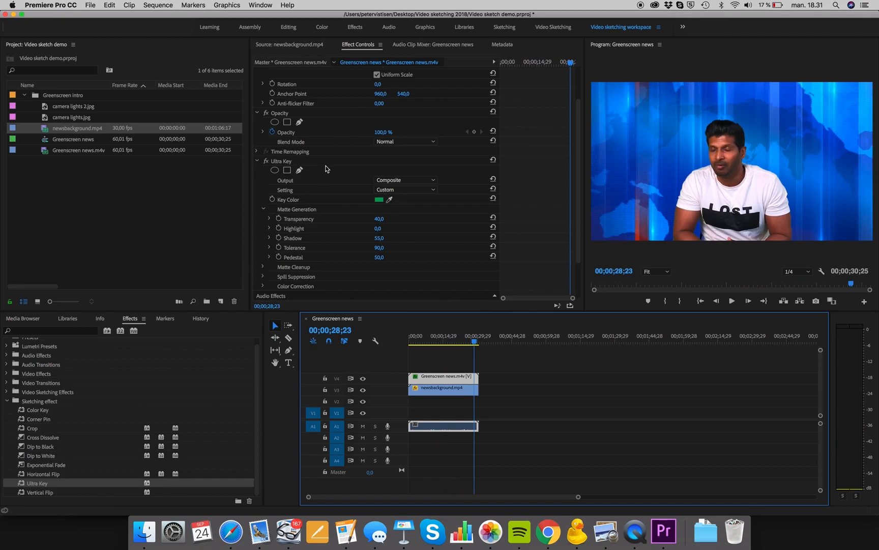
left_click(337, 161)
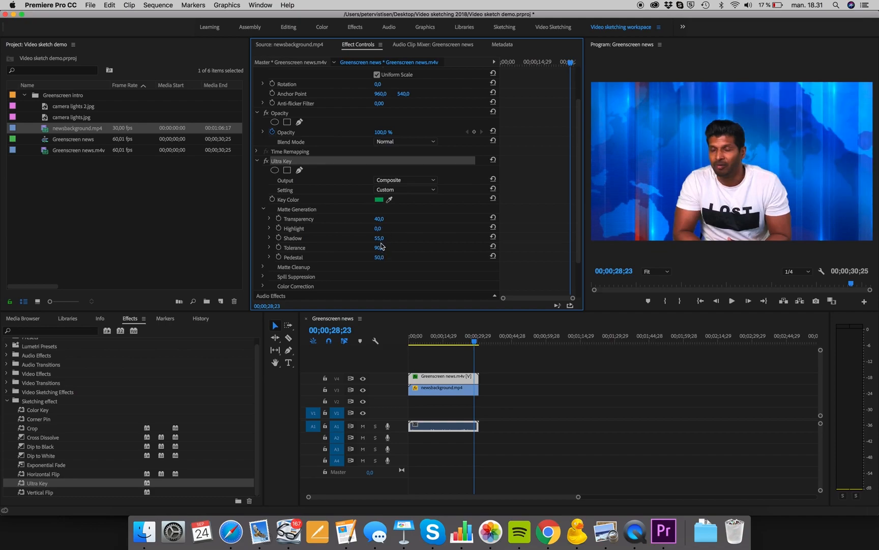
left_click_drag(380, 238, 386, 238)
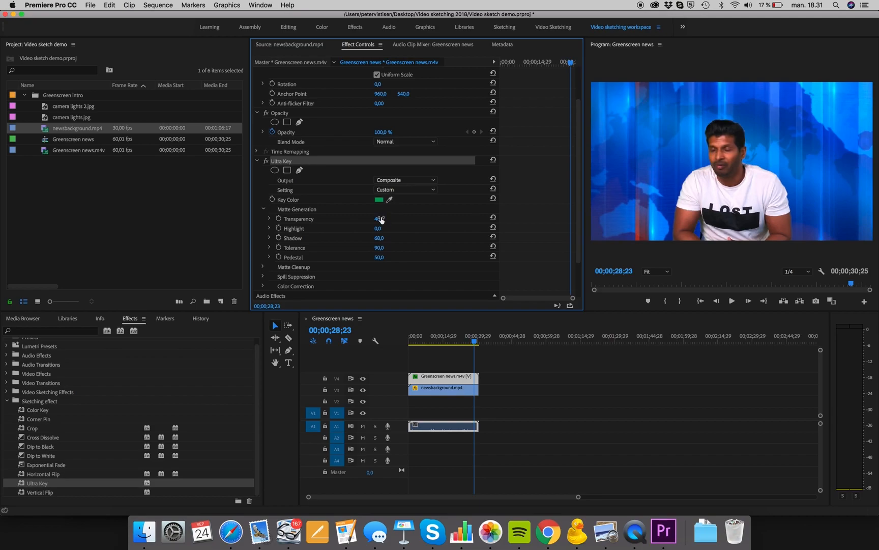
left_click(389, 200)
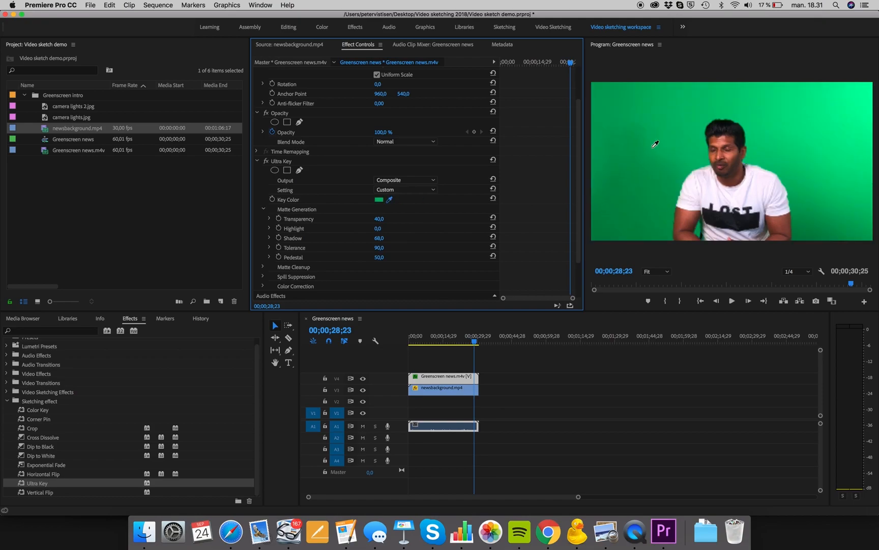
left_click(653, 147)
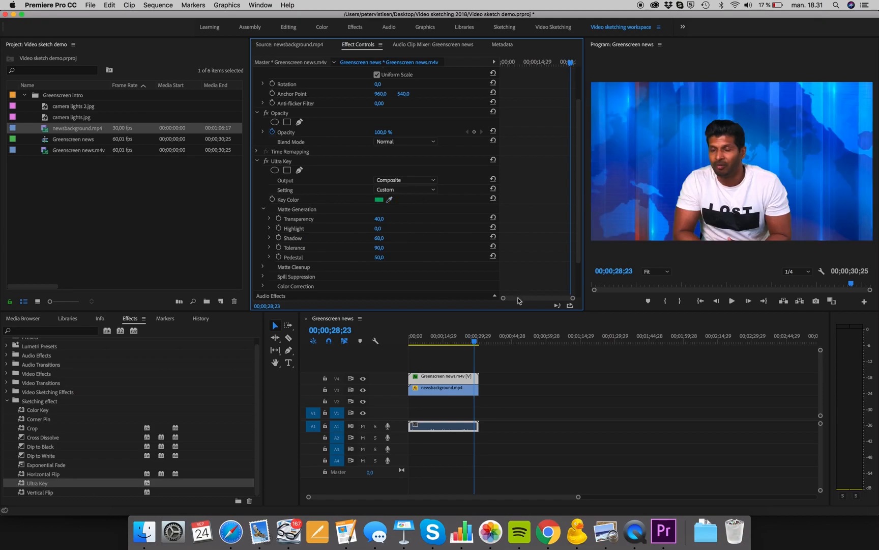
Set the playback resolution to Full and play the composite from the start.
left_click_drag(476, 344, 399, 345)
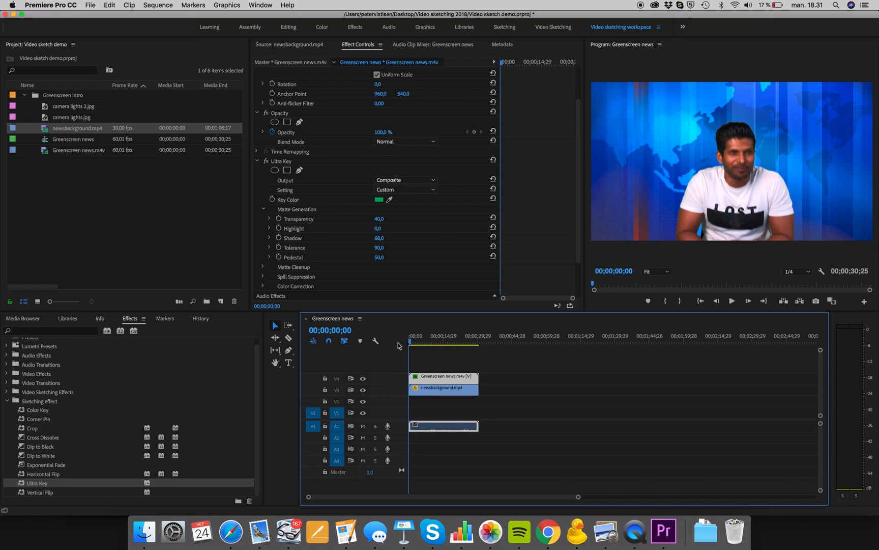
key("space")
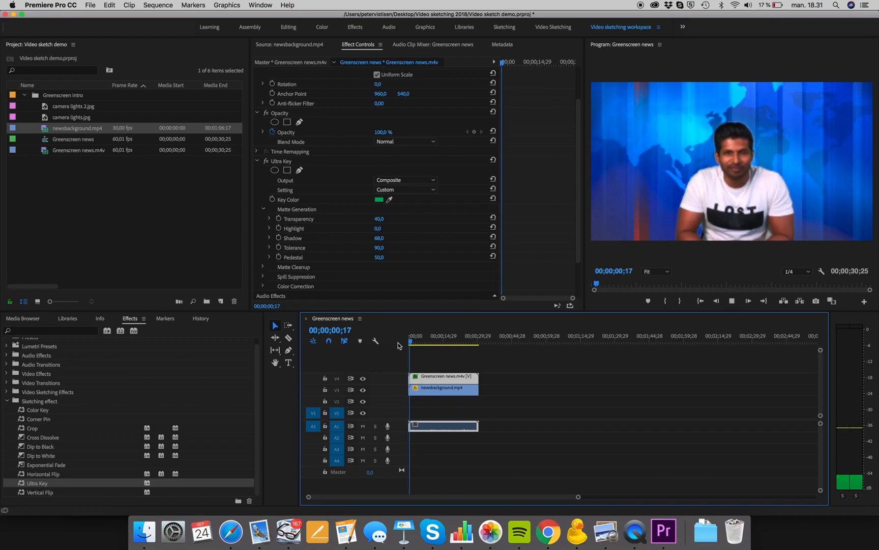
left_click(808, 272)
left_click(794, 280)
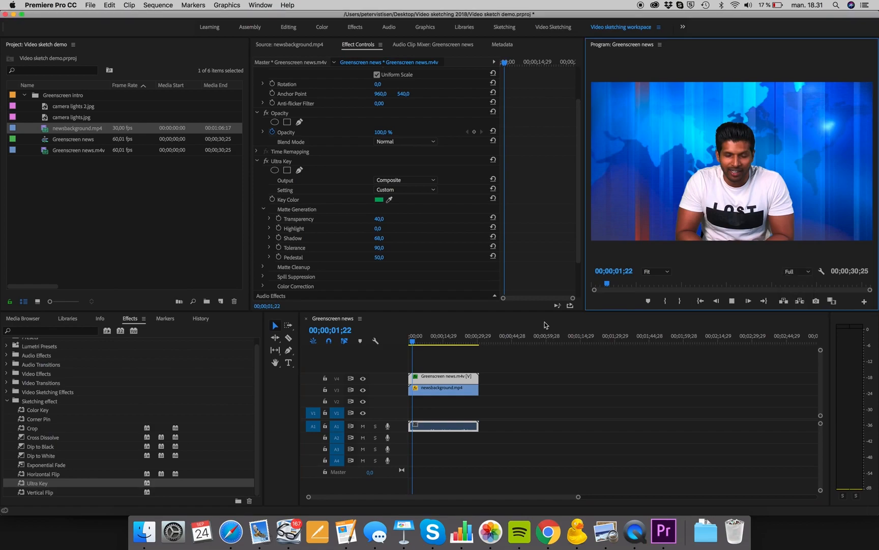
key("space")
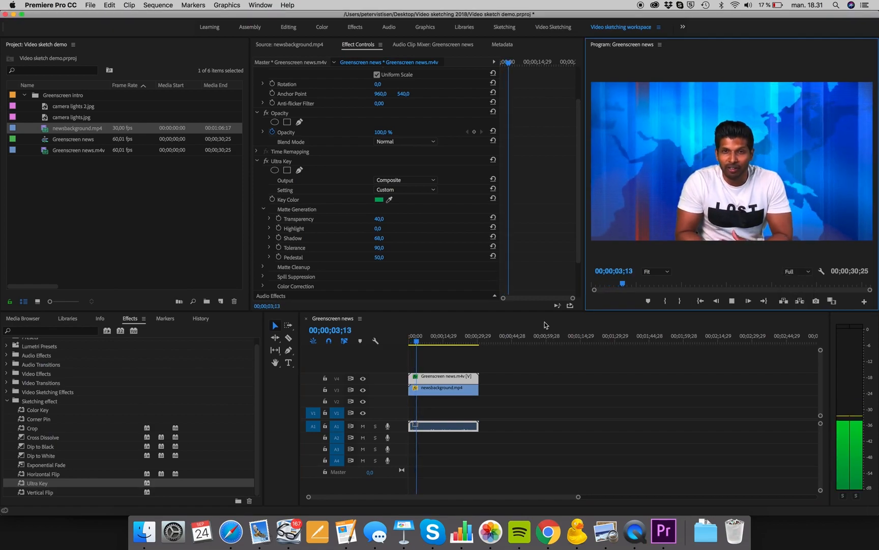
key("space")
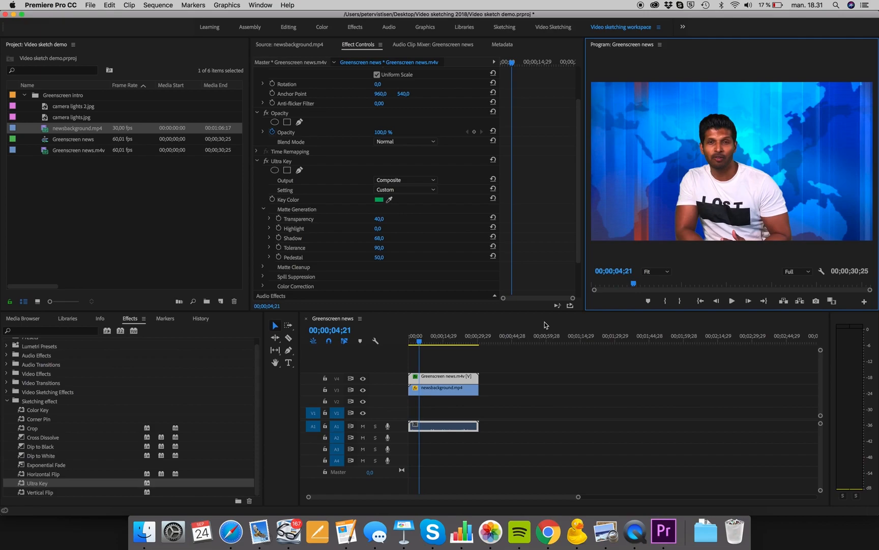
Move the newsbackground.mp4 clip down to track V1.
left_click_drag(422, 345, 427, 344)
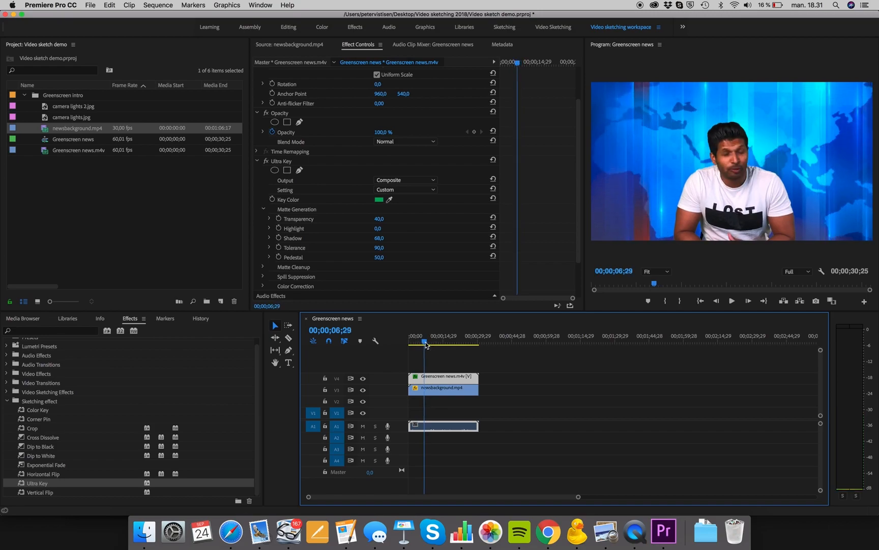
left_click(444, 390)
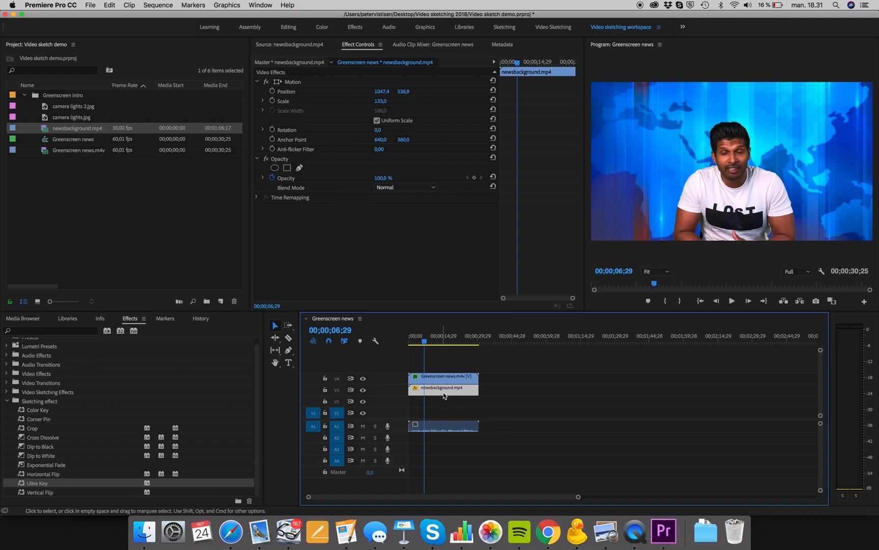
left_click_drag(449, 390, 448, 417)
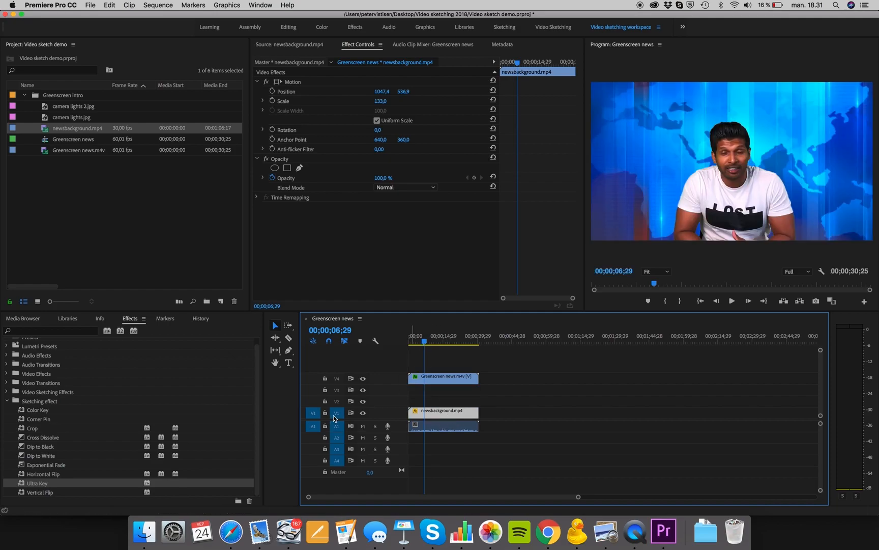
left_click_drag(425, 347, 444, 344)
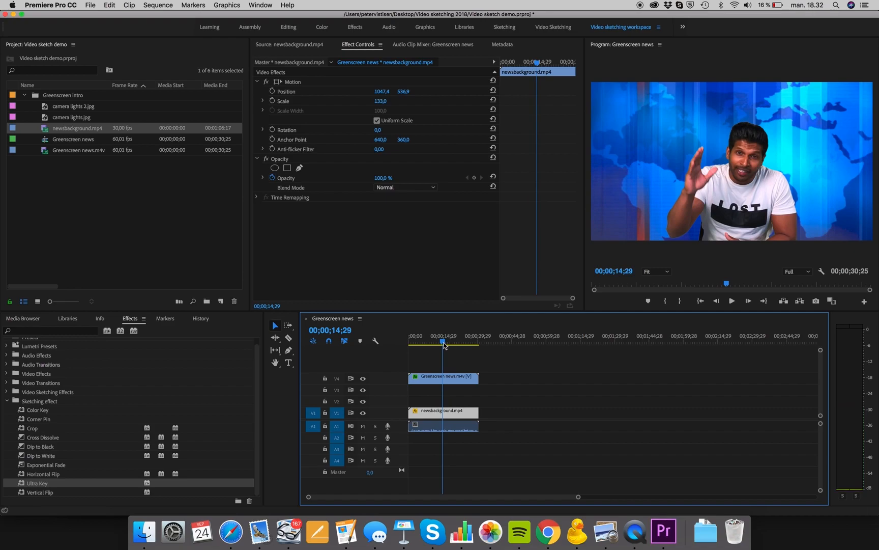
Add camera lights.jpg to track V3 at the playhead and position it in the frame's upper left corner.
left_click(48, 117)
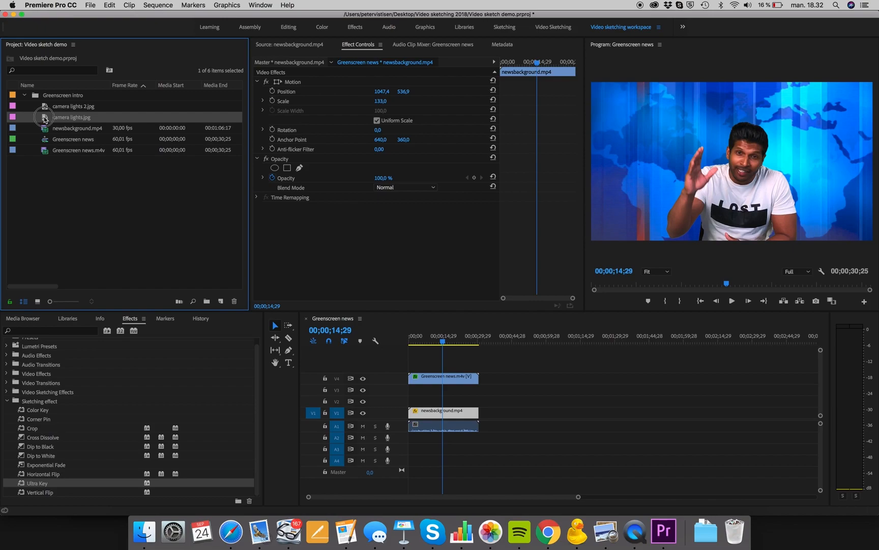
left_click_drag(44, 120, 446, 392)
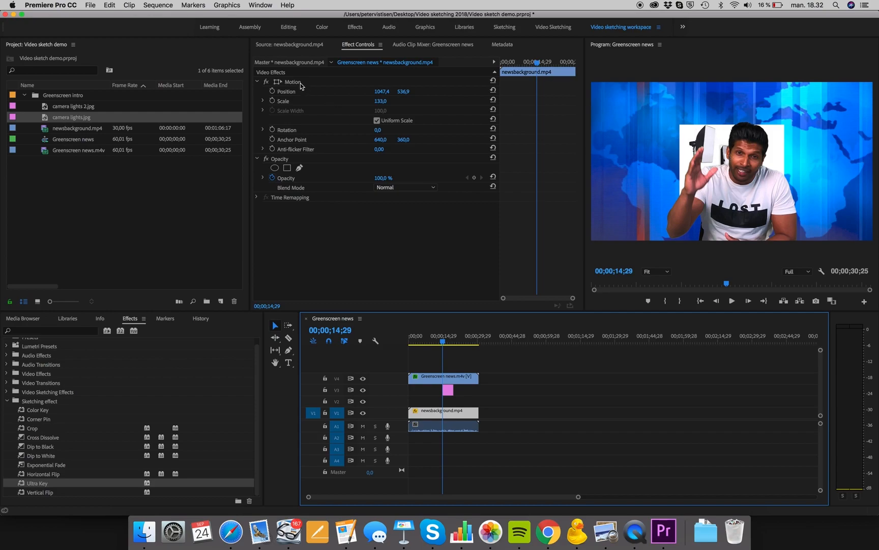
left_click(448, 390)
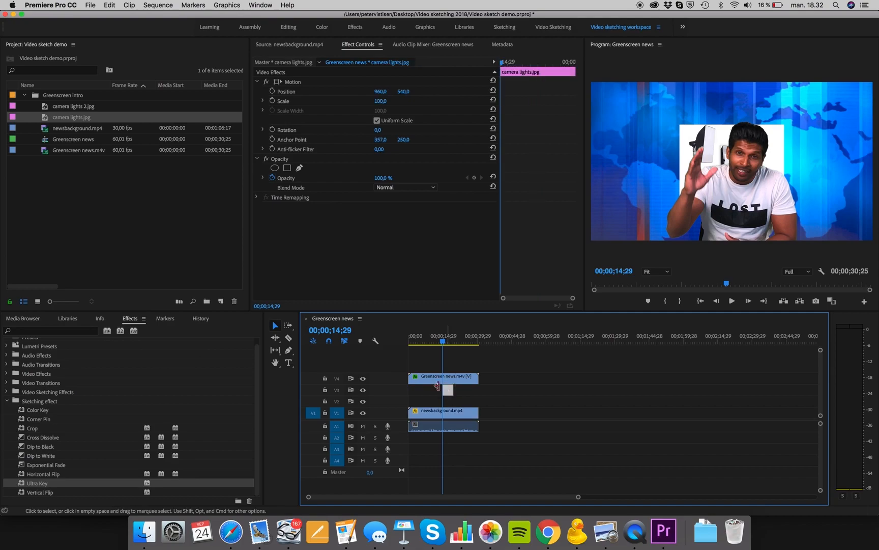
left_click(278, 82)
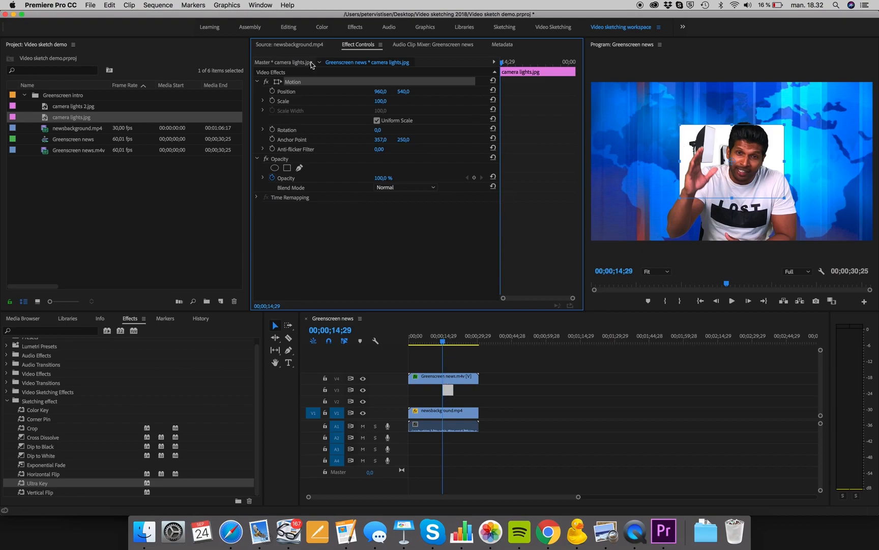
left_click_drag(711, 136, 628, 99)
key("super+z")
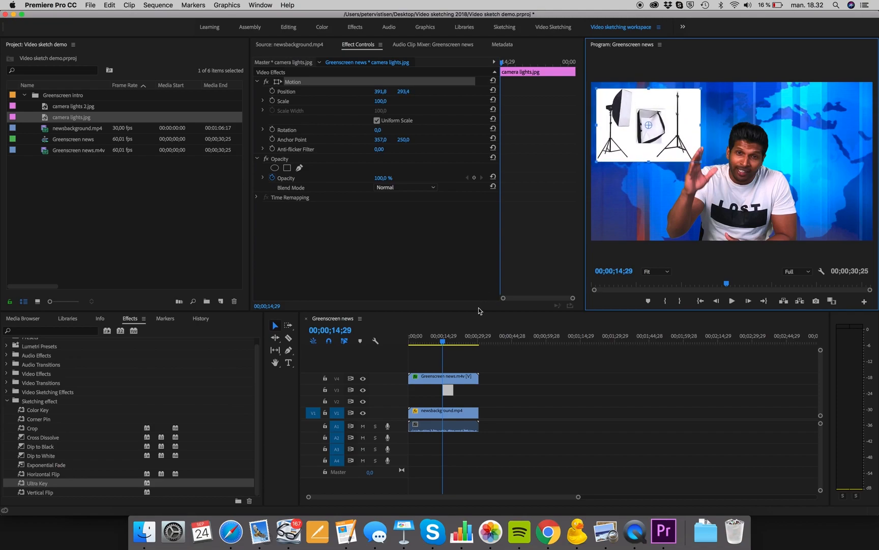
Add camera lights 2.jpg to track V2 at the playhead and position it in the frame's upper right corner.
left_click_drag(446, 341, 443, 341)
left_click(854, 31)
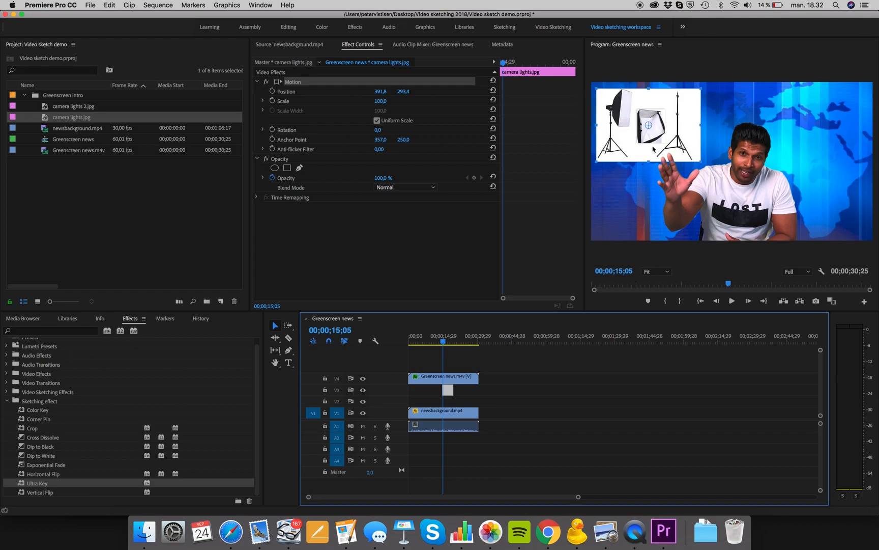
left_click_drag(440, 346, 445, 344)
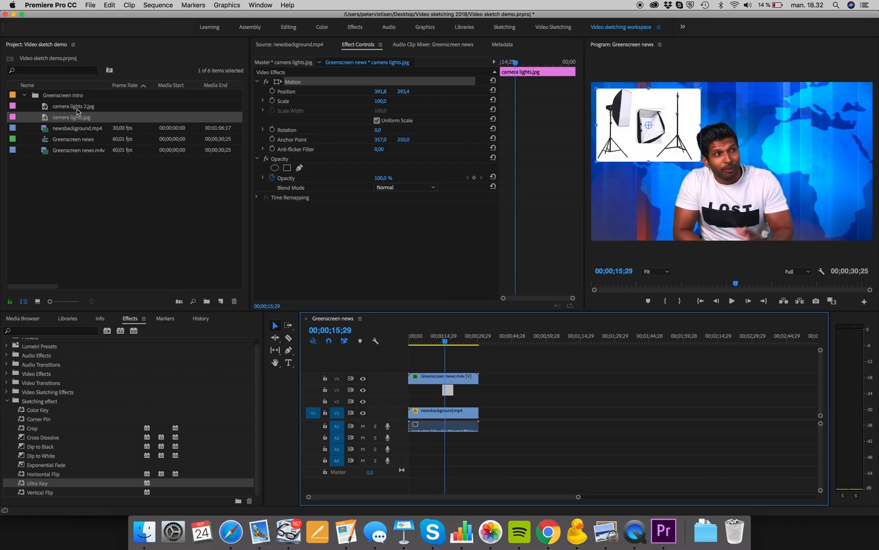
left_click_drag(67, 108, 450, 402)
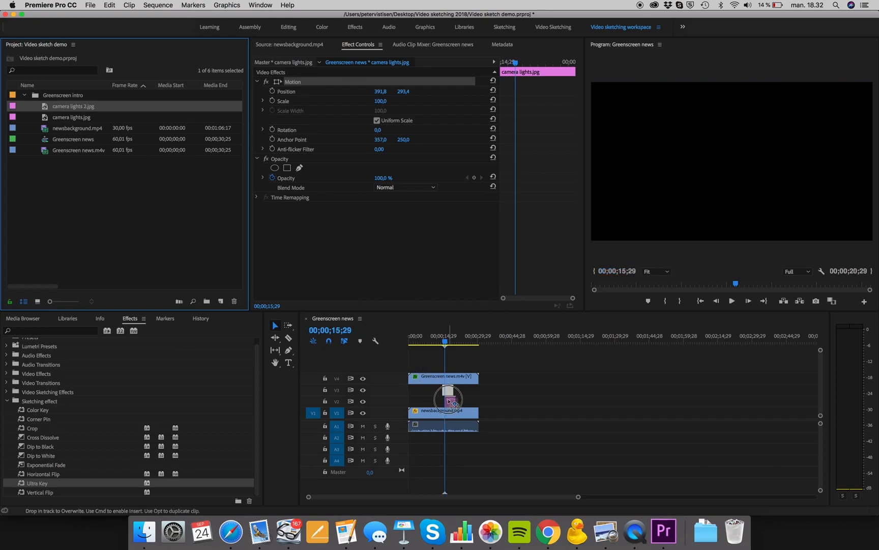
left_click_drag(451, 402, 450, 401)
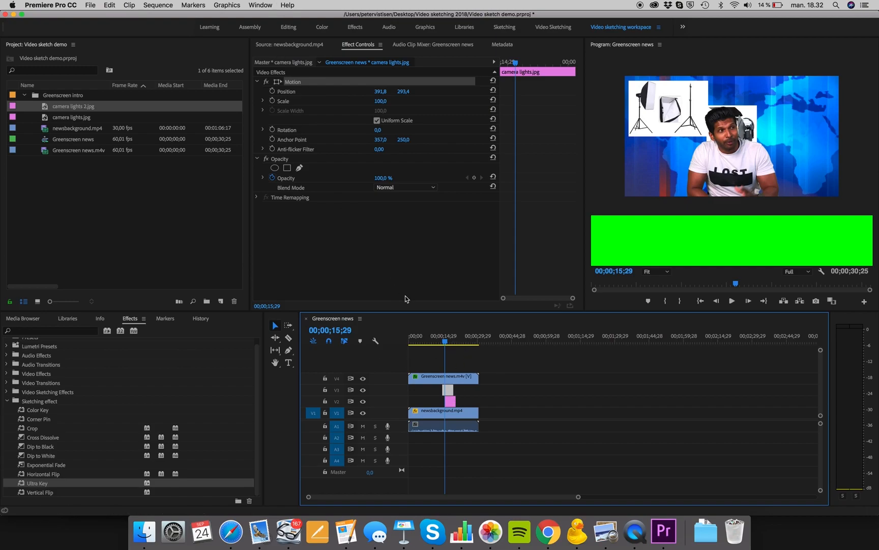
left_click(449, 401)
left_click(276, 83)
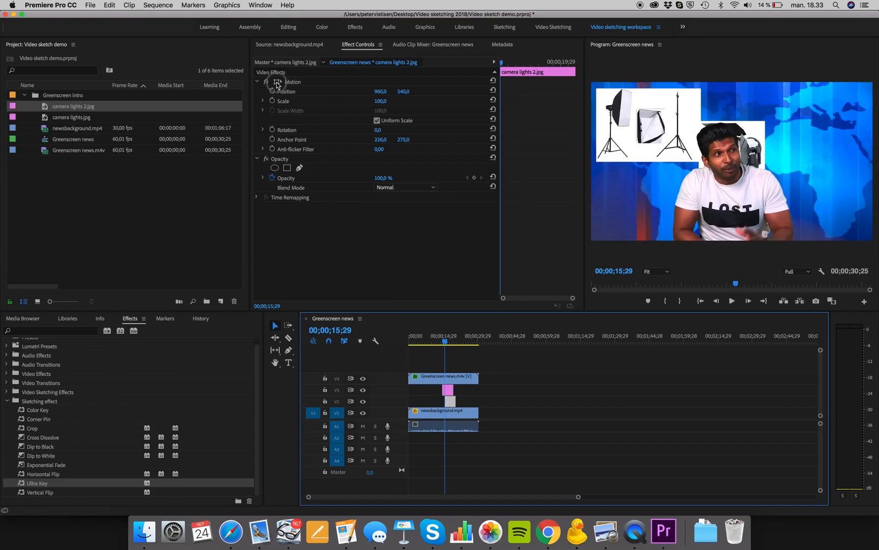
left_click_drag(754, 124, 842, 95)
Play the composite back to review the inserted images.
left_click_drag(446, 345, 400, 341)
key("space")
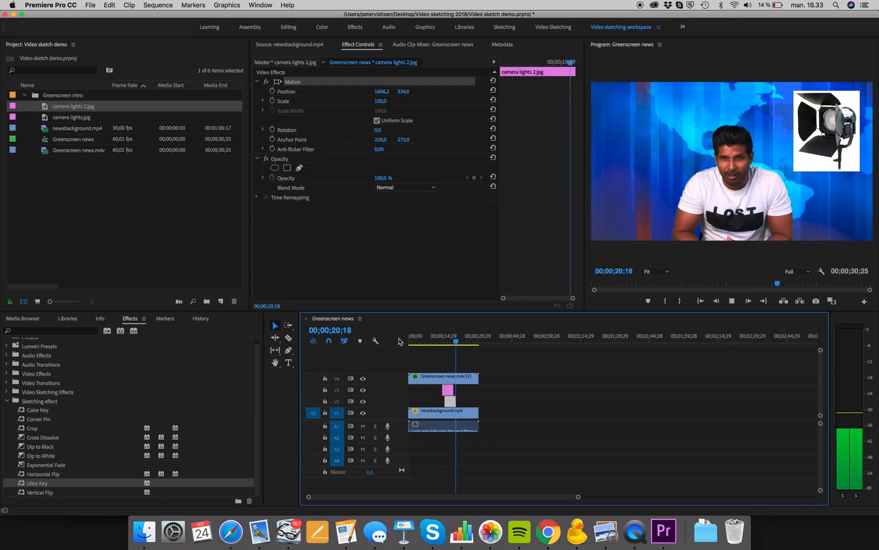
key("space")
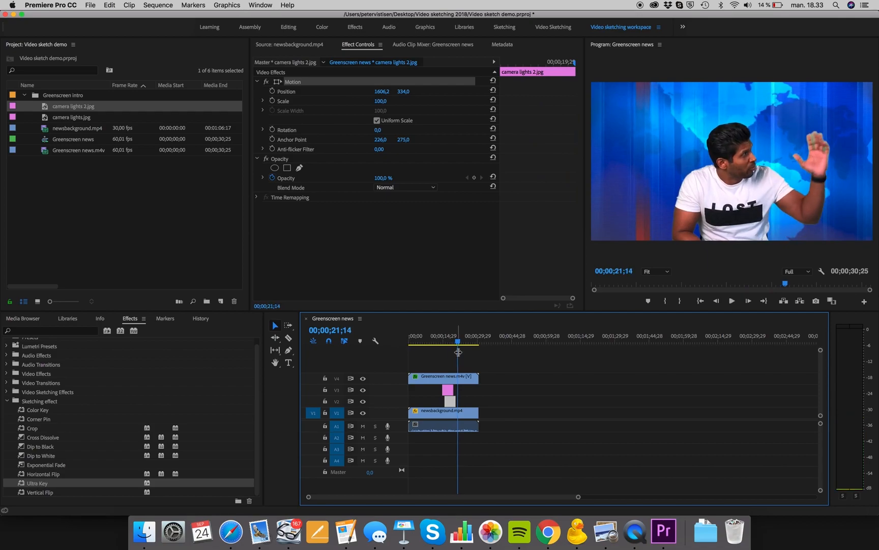
Extend the camera lights 2.jpg clip to the end of the sequence and play it back.
left_click_drag(457, 340, 456, 345)
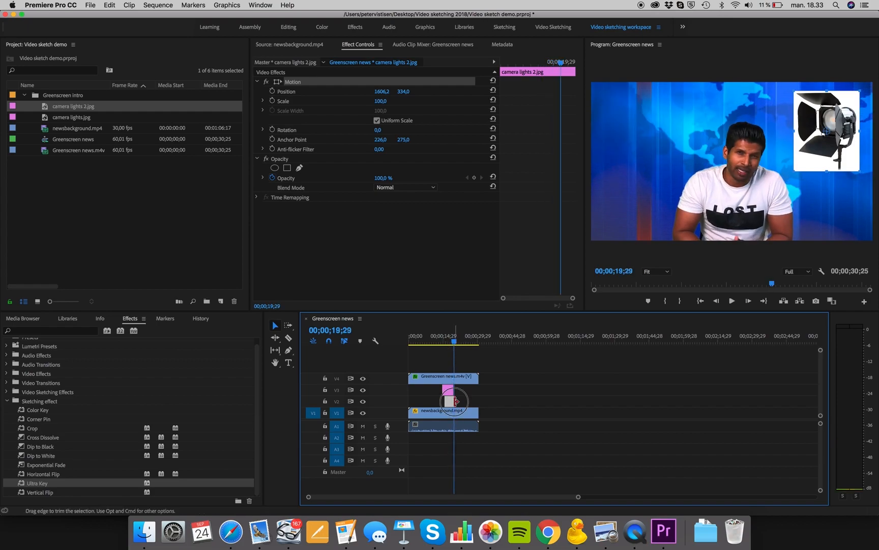
left_click_drag(455, 401, 478, 401)
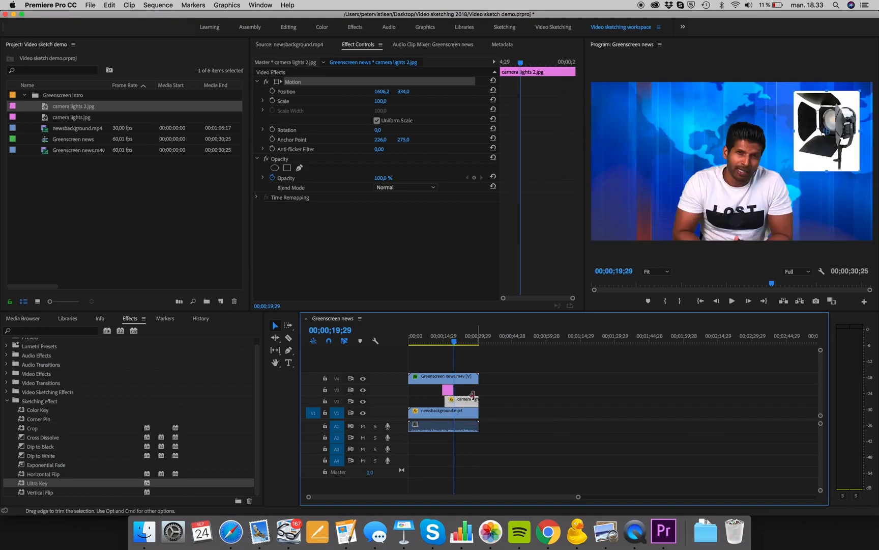
left_click(450, 340)
key("space")
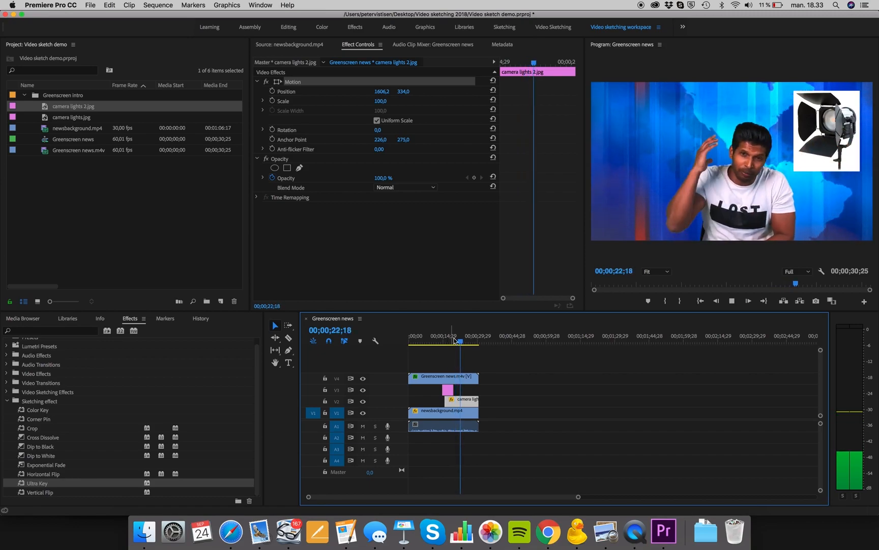
mouse_move(461, 343)
left_mouse_down()
mouse_move(448, 342)
mouse_move(459, 346)
left_mouse_up()
key("space")
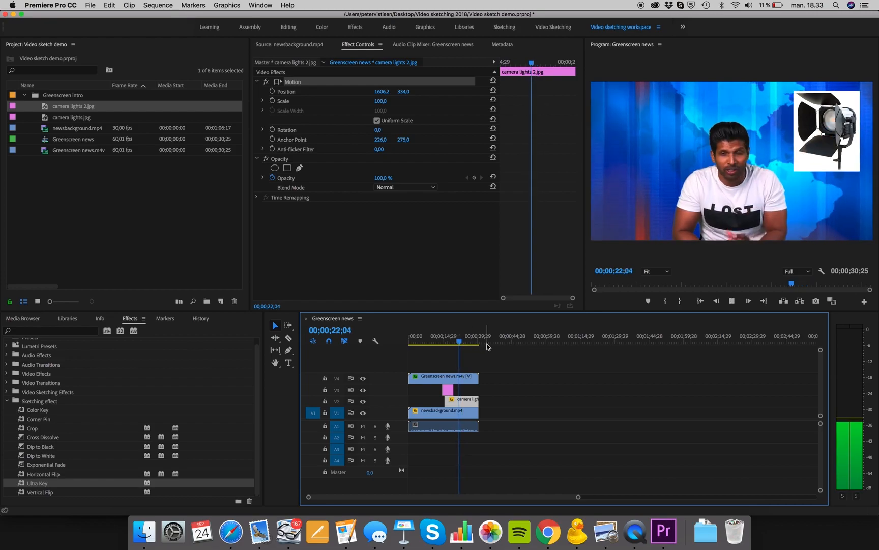
key("space")
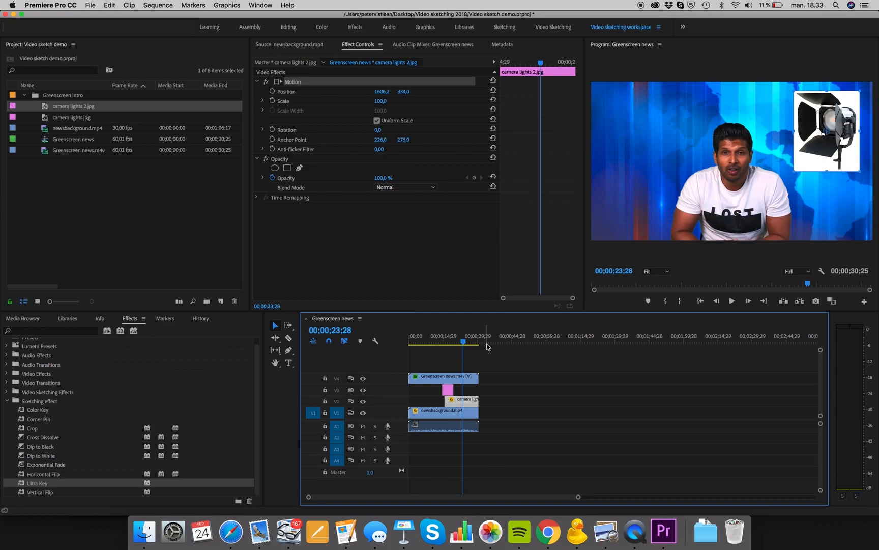
mouse_move(463, 342)
left_mouse_down()
mouse_move(418, 339)
mouse_move(471, 350)
left_mouse_up()
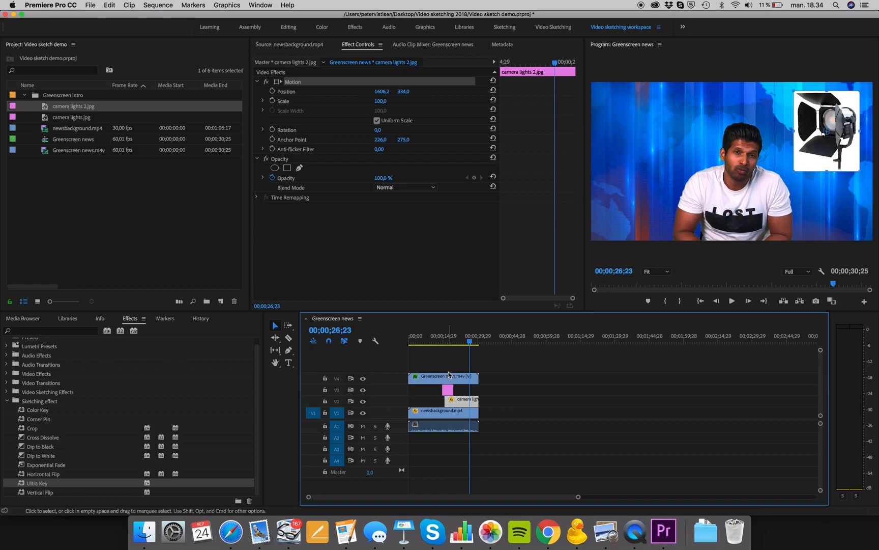
Move the Greenscreen news clip up to track V6, above the image clips.
left_click(450, 391)
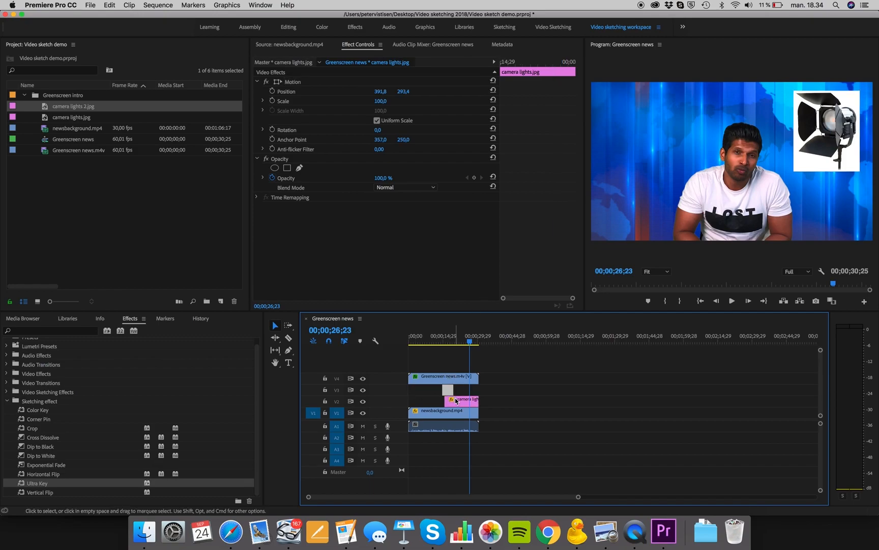
left_click_drag(436, 377, 436, 371)
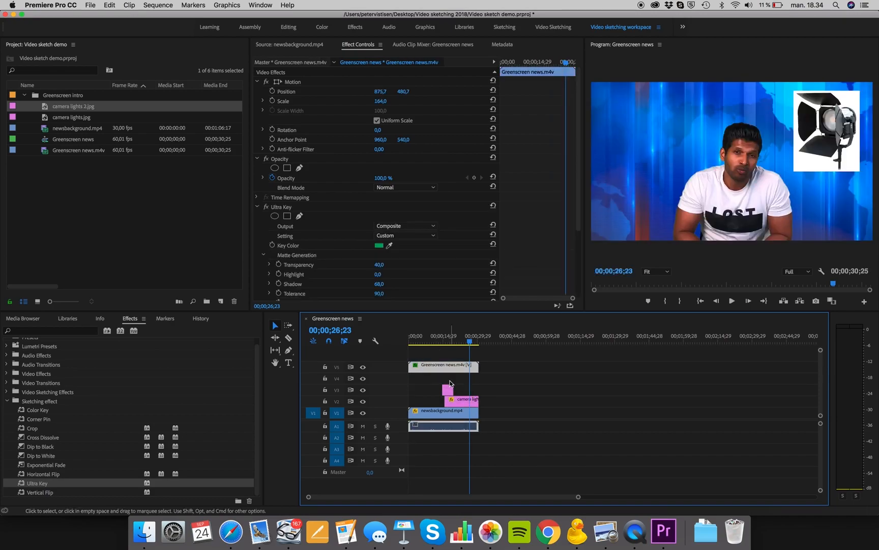
left_click_drag(439, 365, 440, 358)
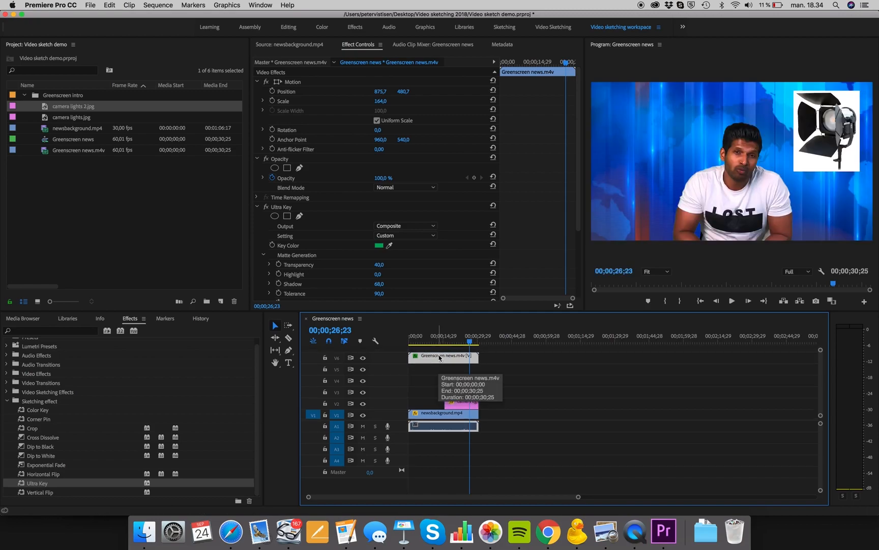
Select the Greenscreen news clip's Ultra Key effect and pick Color Key in the effects list.
left_click(320, 209)
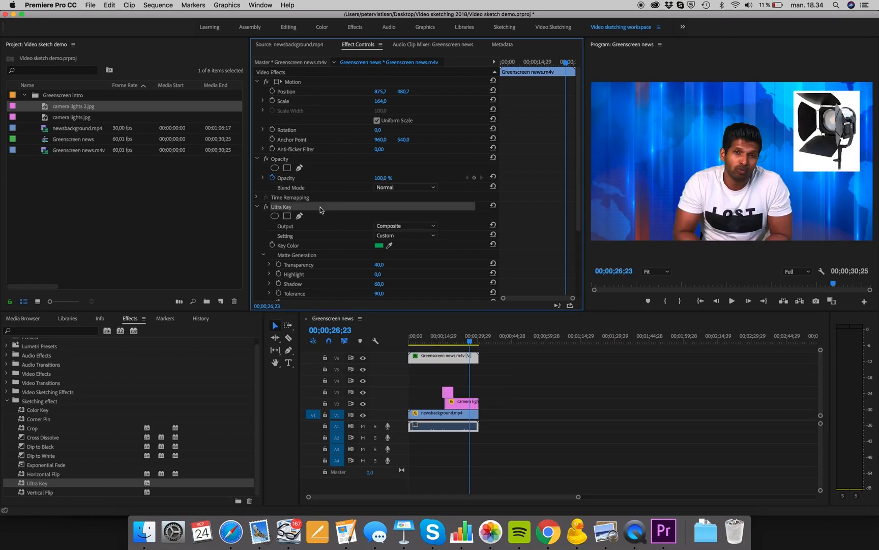
scroll(320, 208, "down", 5)
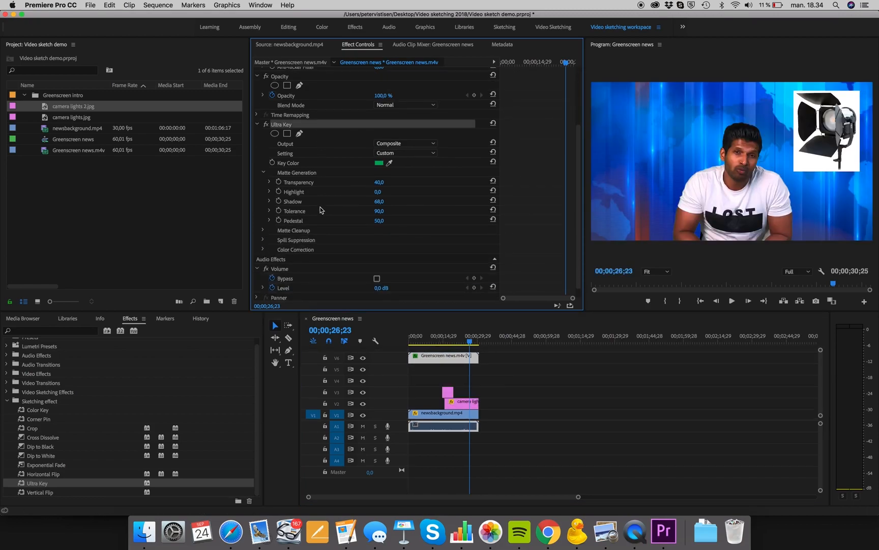
left_click(48, 410)
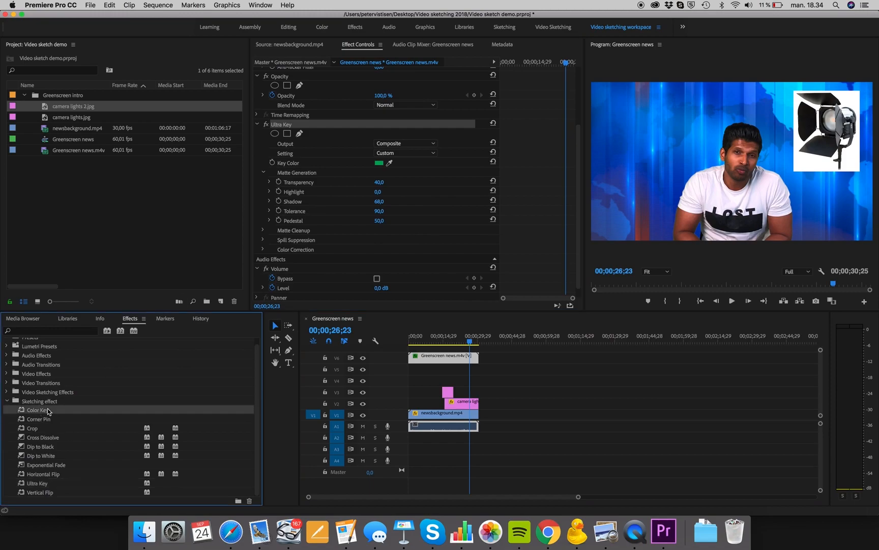